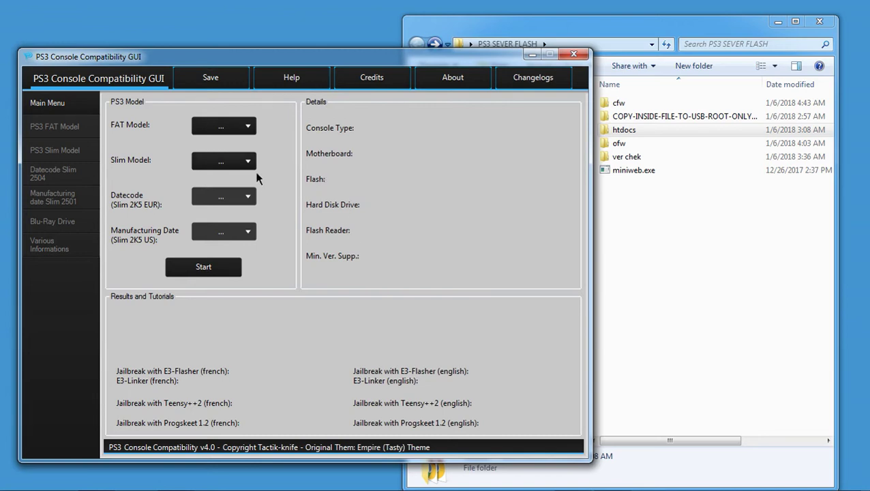
Run the compatibility check for the FAT model CECHA.
{"action": "left_click", "coordinate": [254, 130]}
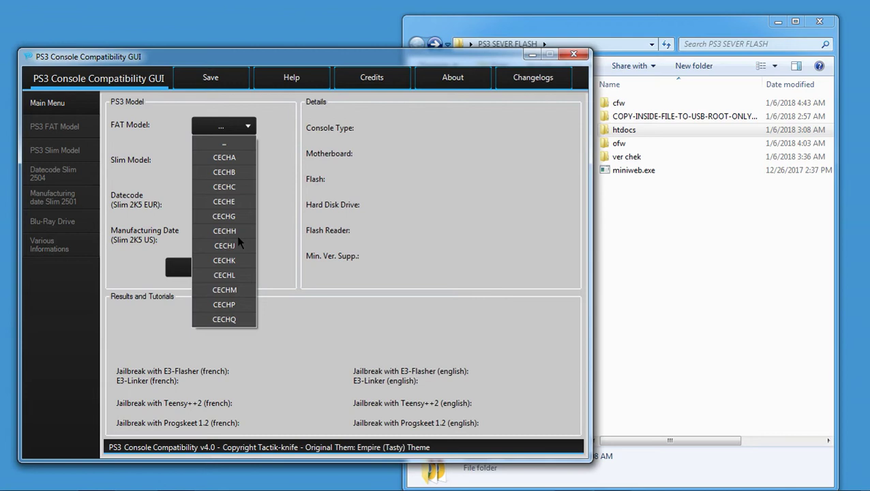
{"action": "left_click", "coordinate": [238, 160]}
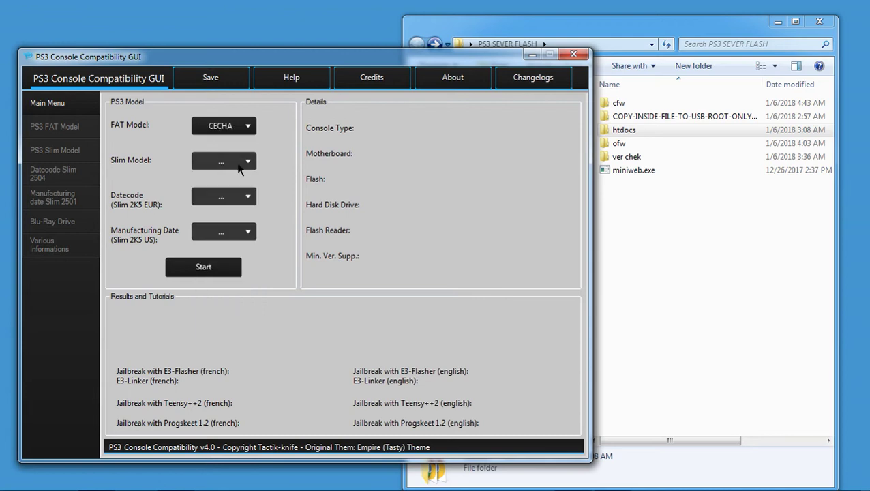
{"action": "left_click", "coordinate": [214, 274]}
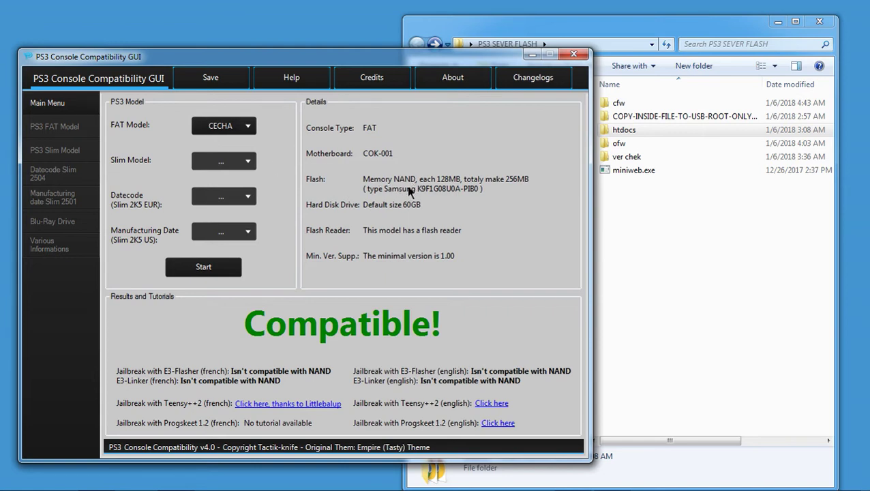
Run the compatibility check for the FAT model CECHJ.
{"action": "left_click", "coordinate": [250, 132]}
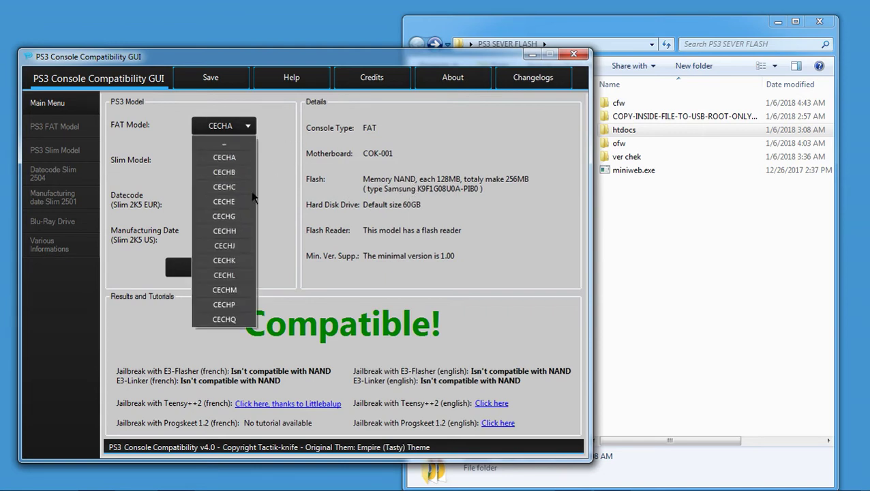
{"action": "left_click", "coordinate": [230, 245]}
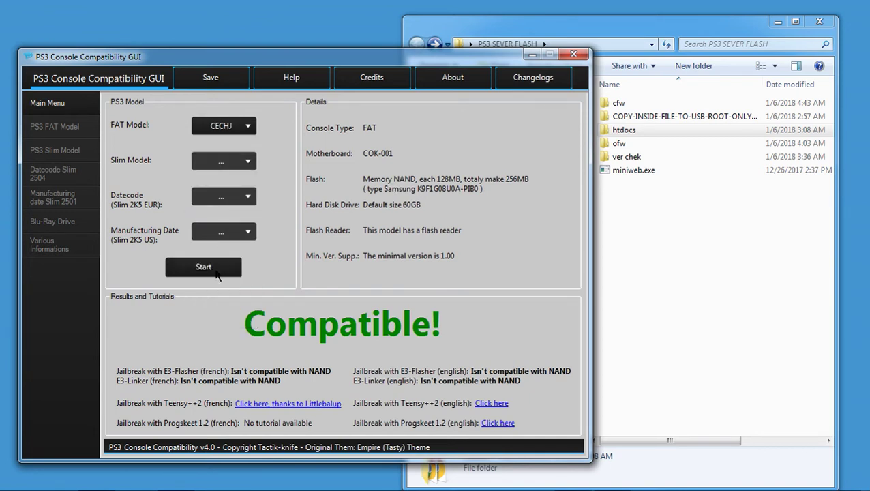
{"action": "left_click", "coordinate": [215, 271]}
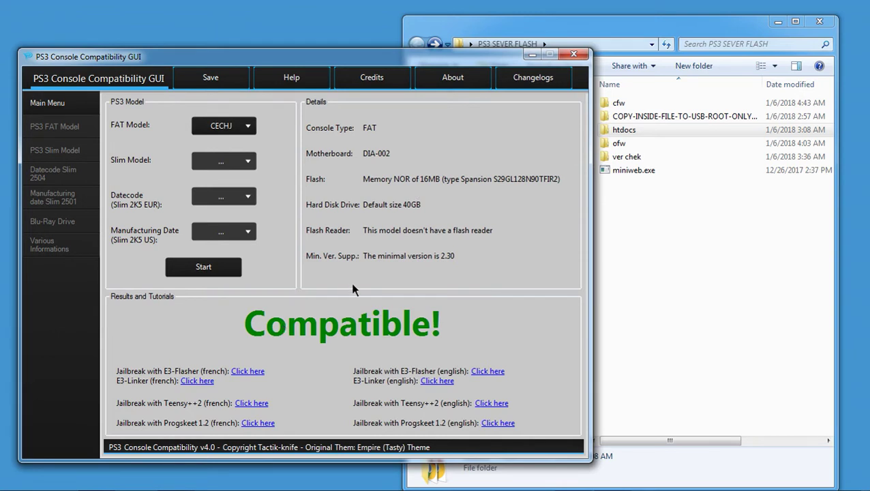
Clear the FAT model and run the compatibility check for Slim model CECH2504B with datecode 1C.
{"action": "left_click", "coordinate": [257, 131]}
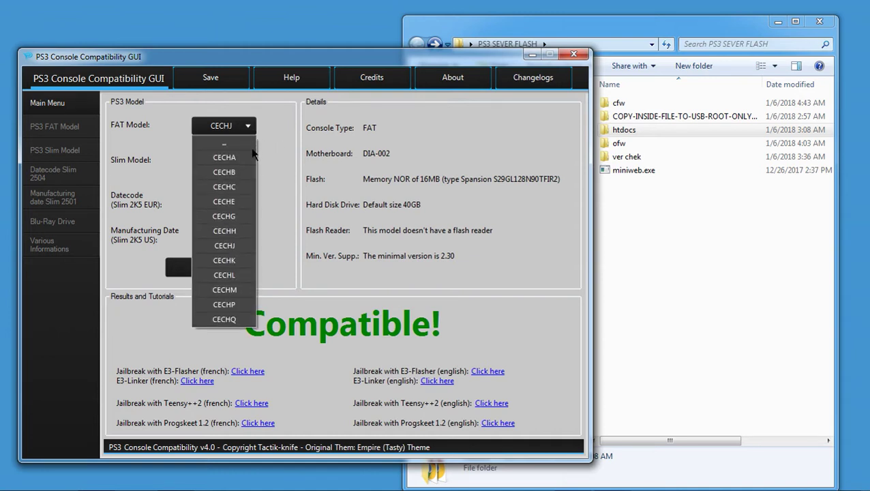
{"action": "left_click", "coordinate": [253, 144]}
{"action": "left_click", "coordinate": [252, 165]}
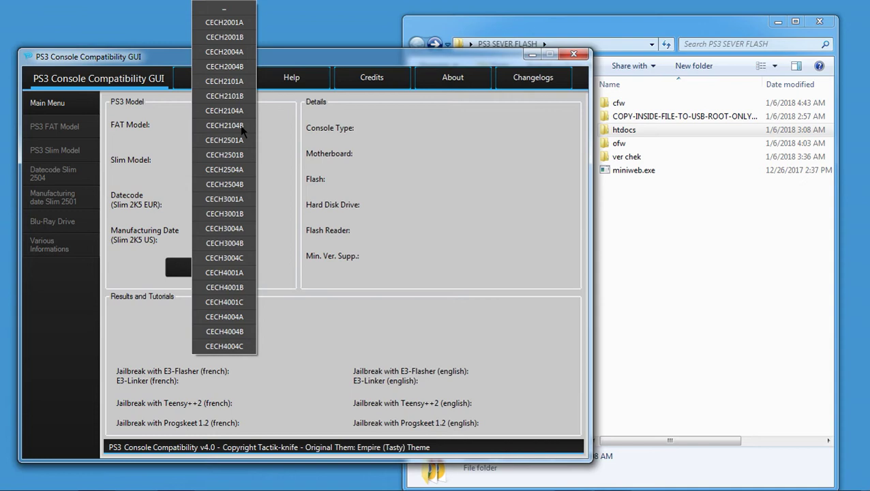
{"action": "left_click", "coordinate": [239, 187]}
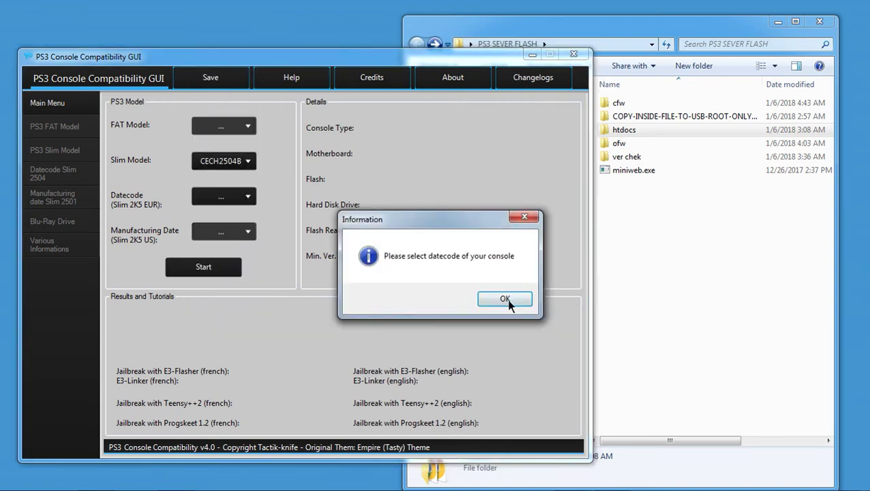
{"action": "left_click", "coordinate": [508, 300]}
{"action": "left_click", "coordinate": [247, 197]}
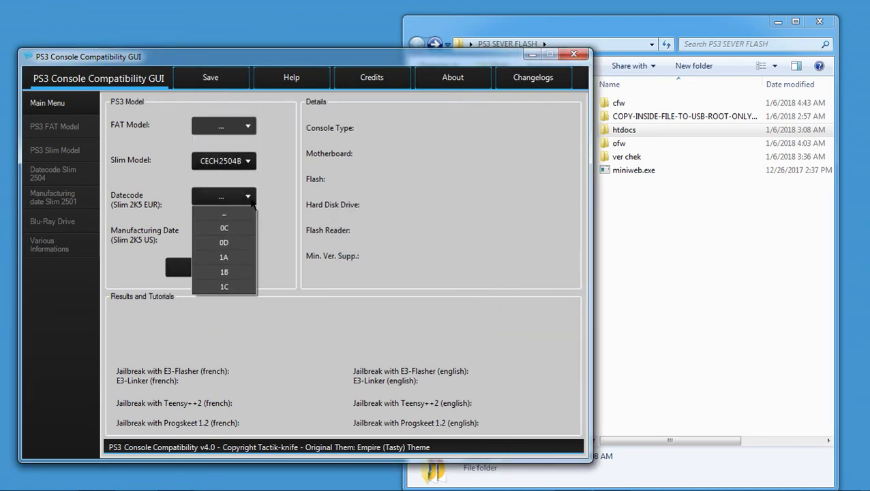
{"action": "left_click", "coordinate": [228, 288]}
{"action": "left_click", "coordinate": [217, 271]}
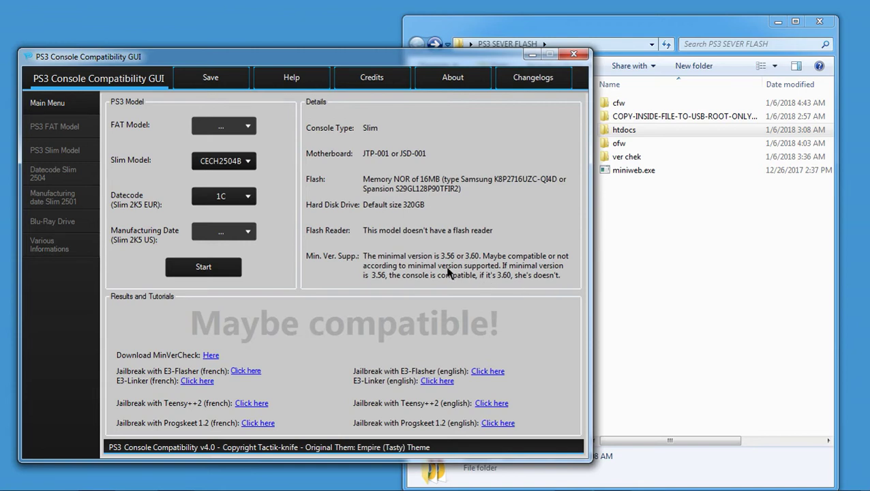
Switch to the PS3 SEVER FLASH folder and view the contents of its ver chek folder.
{"action": "left_click", "coordinate": [668, 39]}
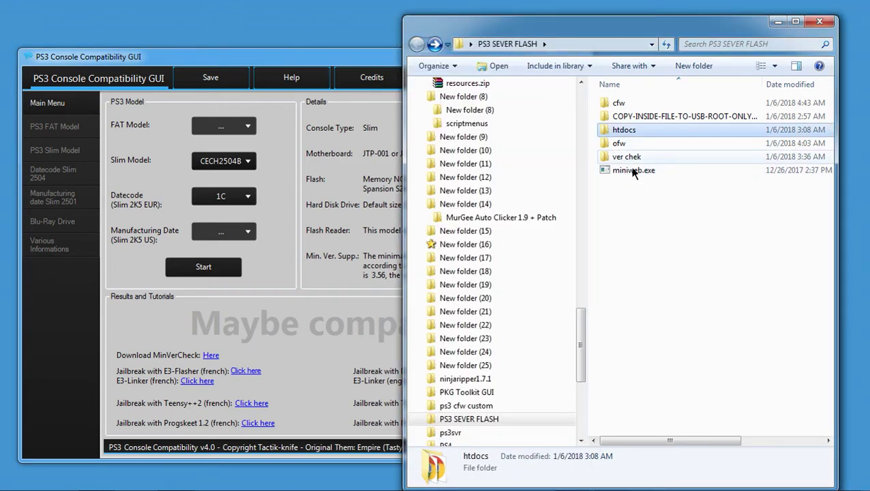
{"action": "key", "text": "Down"}
{"action": "key", "text": "Down"}
{"action": "key", "text": "Return"}
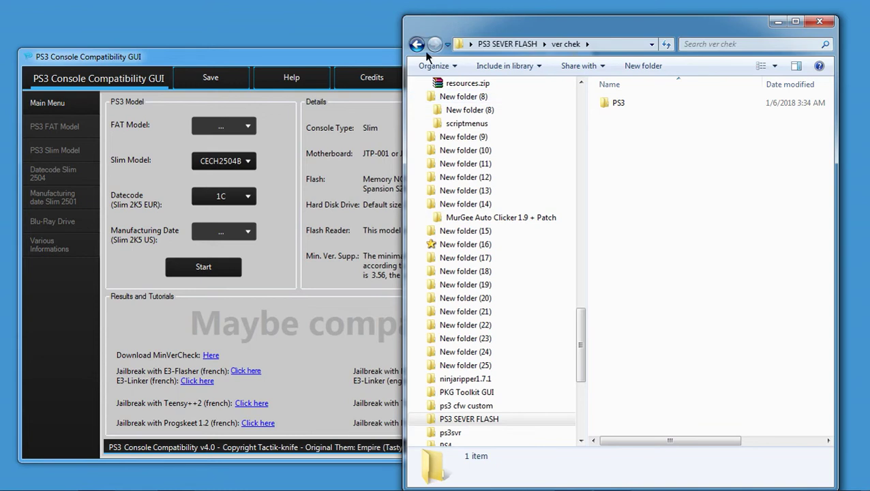
{"action": "left_click", "coordinate": [416, 43]}
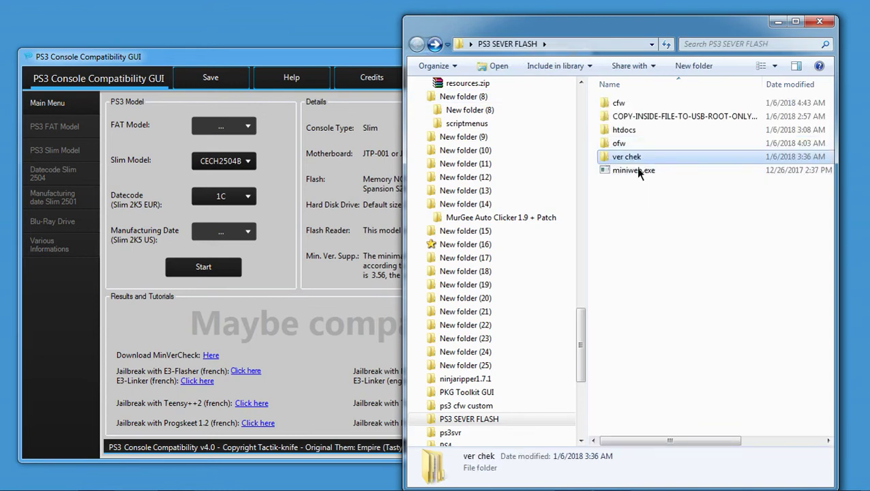
{"action": "key", "text": "Return"}
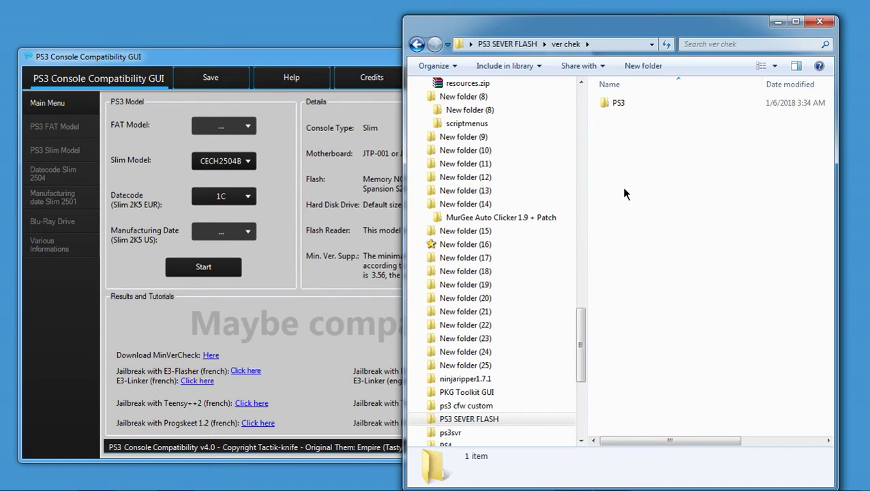
Review the minimum version details in PS3 Console Compatibility, return the file window to PS3 SEVER FLASH, and minimize the compatibility window.
{"action": "left_click", "coordinate": [331, 273]}
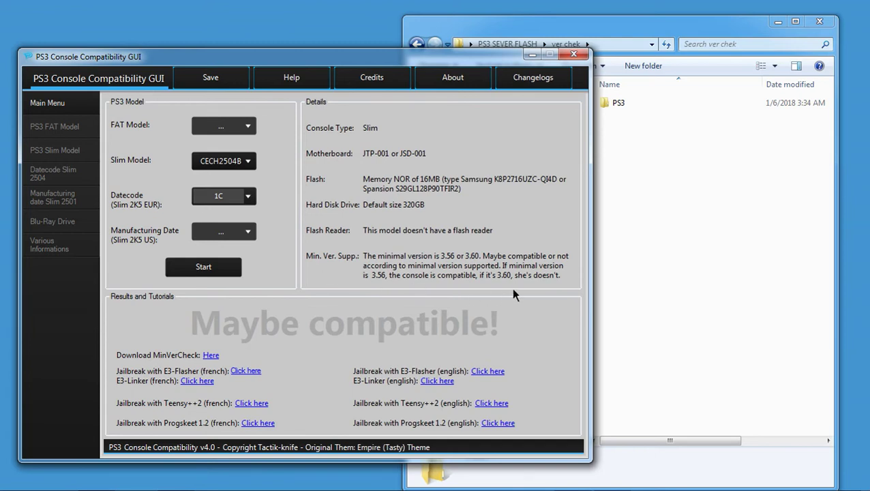
{"action": "left_click", "coordinate": [662, 31]}
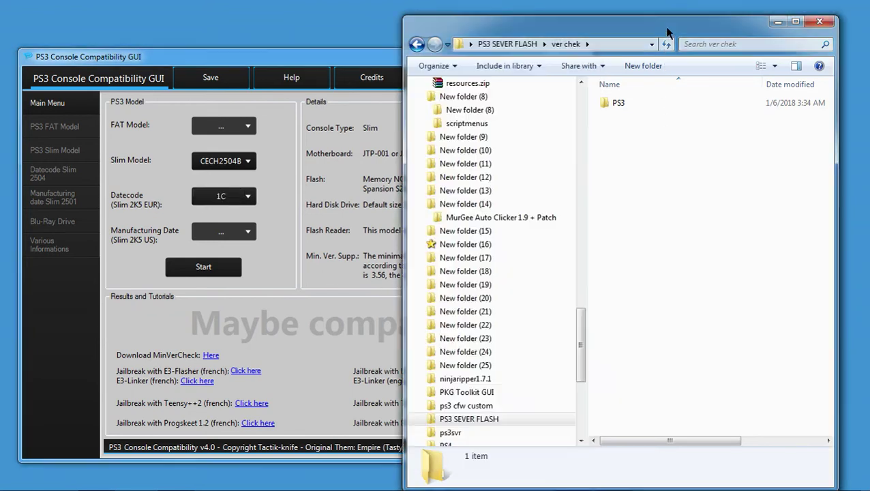
{"action": "left_click", "coordinate": [417, 44]}
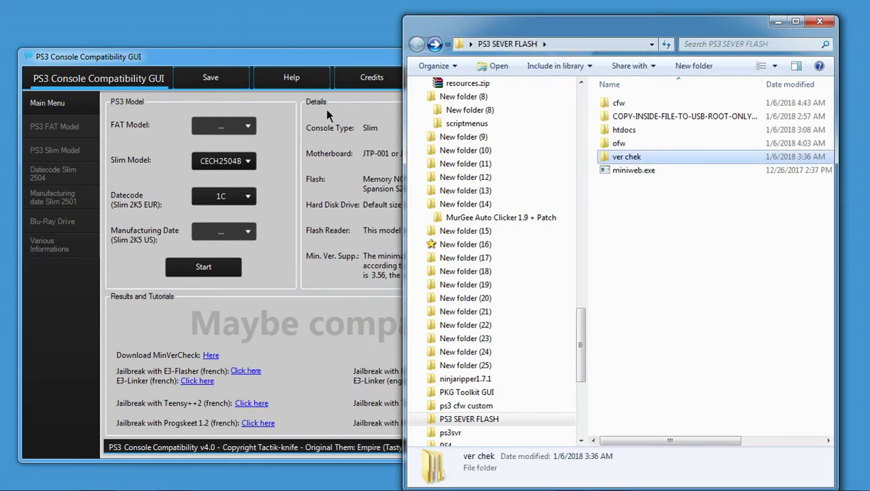
{"action": "left_click", "coordinate": [360, 68]}
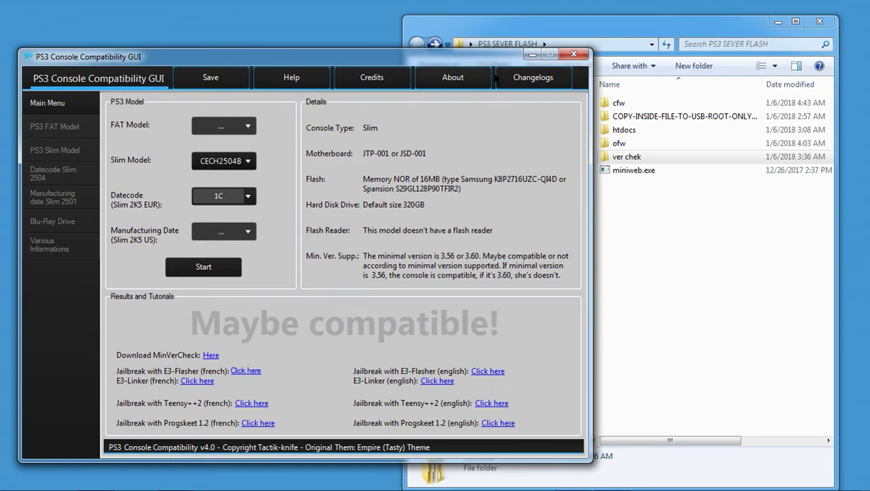
{"action": "left_click", "coordinate": [532, 54]}
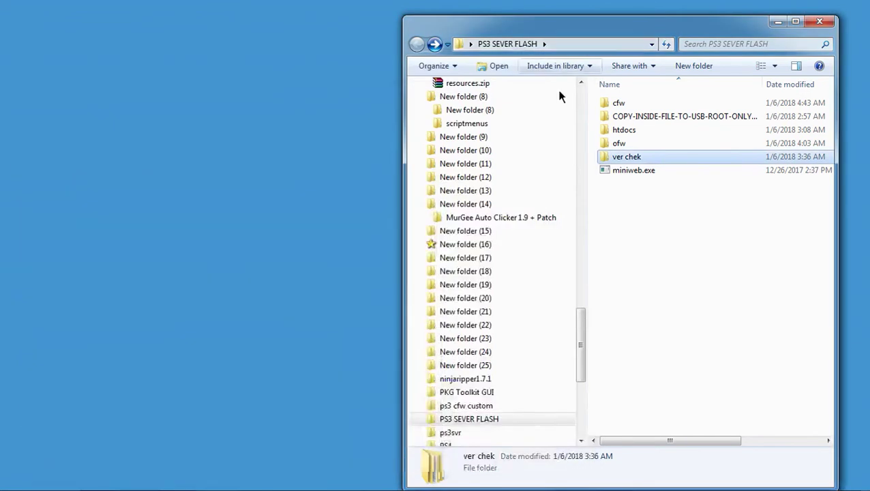
Inspect the contents of the ofw folder and the COPY-INSIDE-FILE-TO-USB-ROOT-ONLY folder, returning to PS3 SEVER FLASH.
{"action": "double_click", "coordinate": [622, 144]}
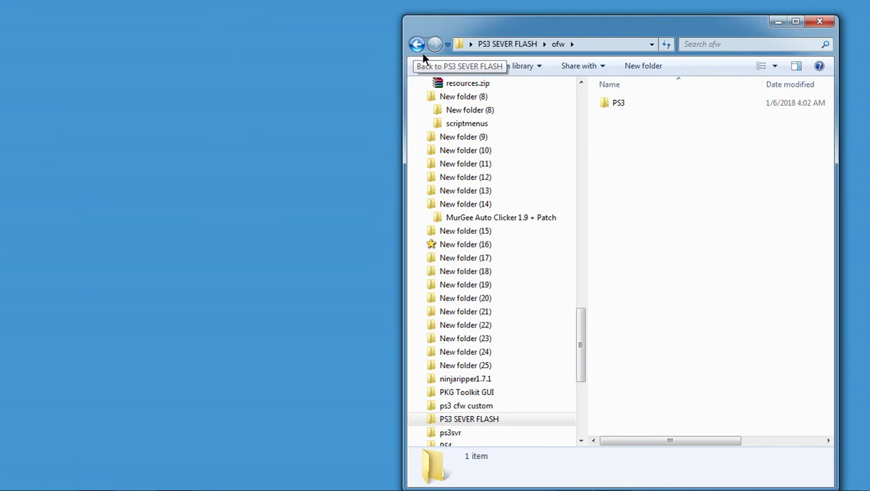
{"action": "left_click", "coordinate": [418, 45]}
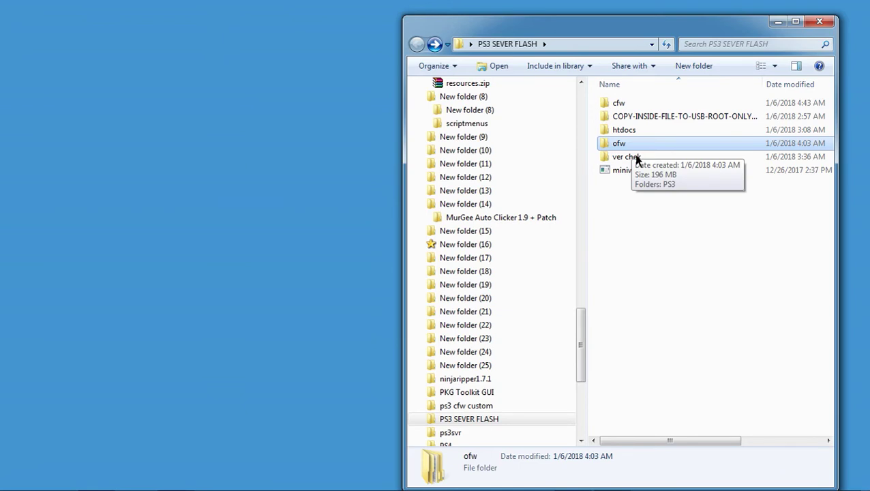
{"action": "double_click", "coordinate": [650, 123]}
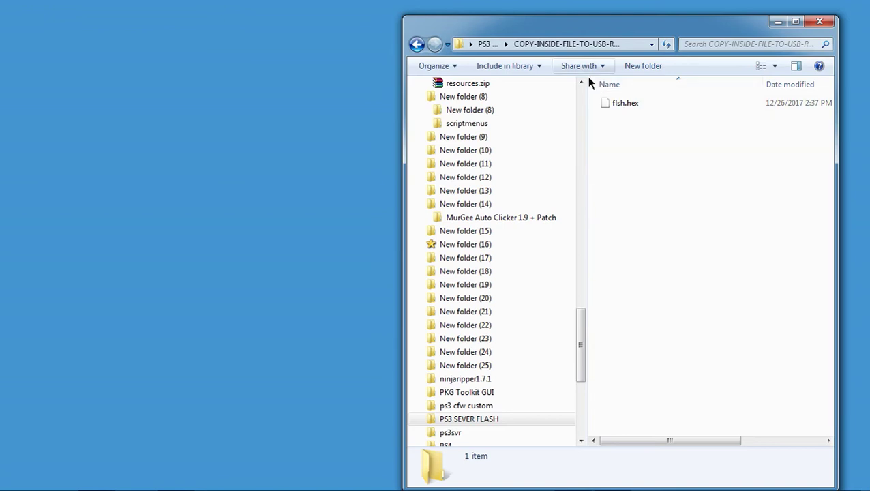
{"action": "left_click", "coordinate": [417, 45]}
Inspect the PS3 folder and flsh.hex inside the cfw folder, and return to PS3 SEVER FLASH.
{"action": "double_click", "coordinate": [614, 105]}
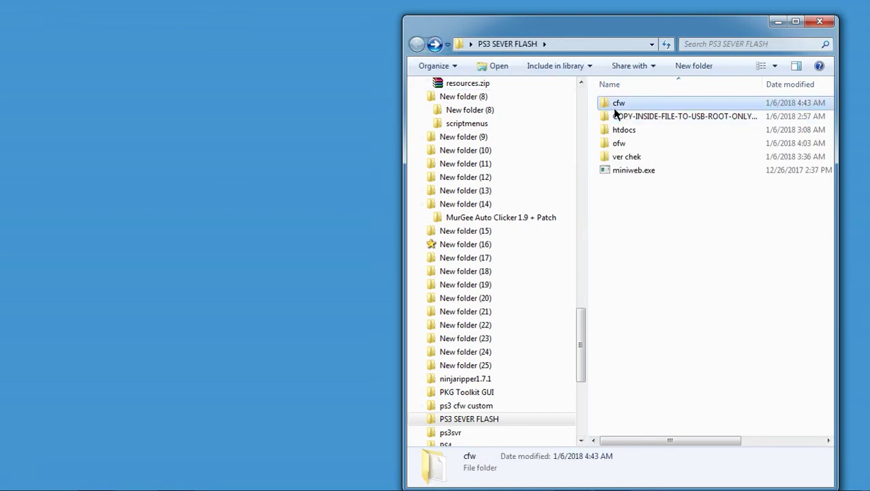
{"action": "left_click", "coordinate": [615, 108]}
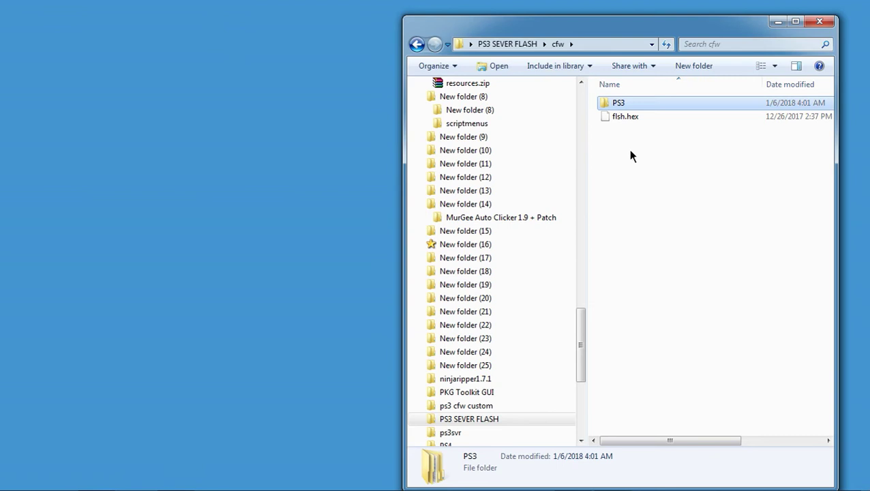
{"action": "left_click", "coordinate": [634, 121]}
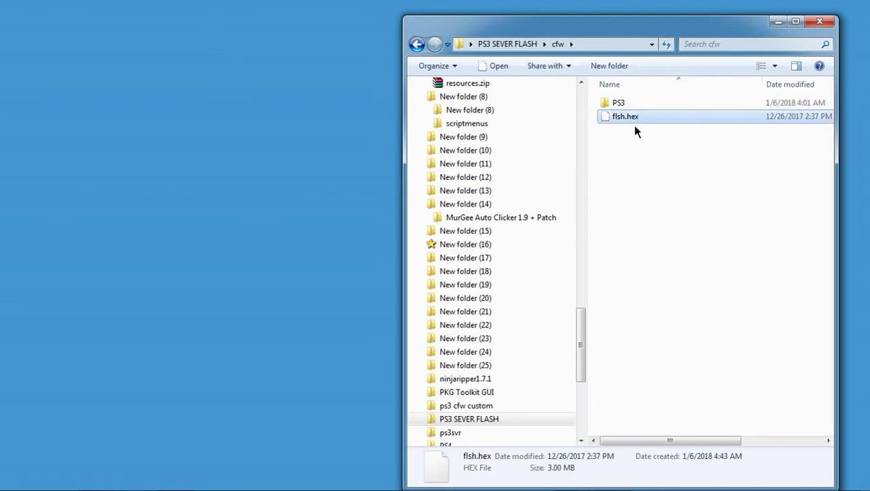
{"action": "left_click", "coordinate": [635, 202]}
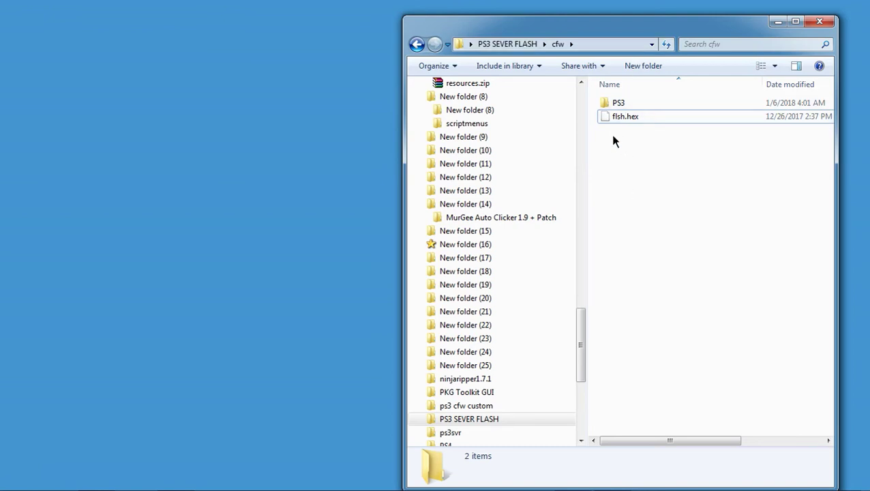
{"action": "left_click", "coordinate": [418, 44]}
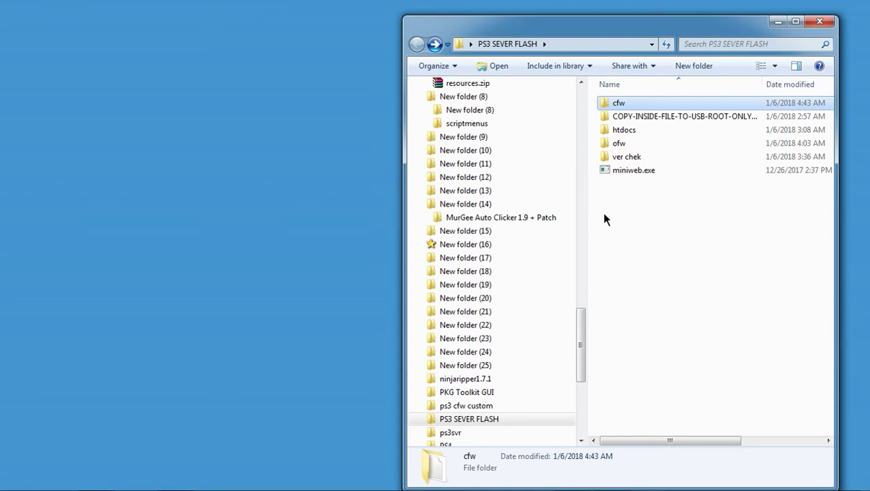
Start the miniweb.exe server and switch to Firefox with the directory listing at 192.168.0.14:8000.
{"action": "left_click", "coordinate": [628, 133]}
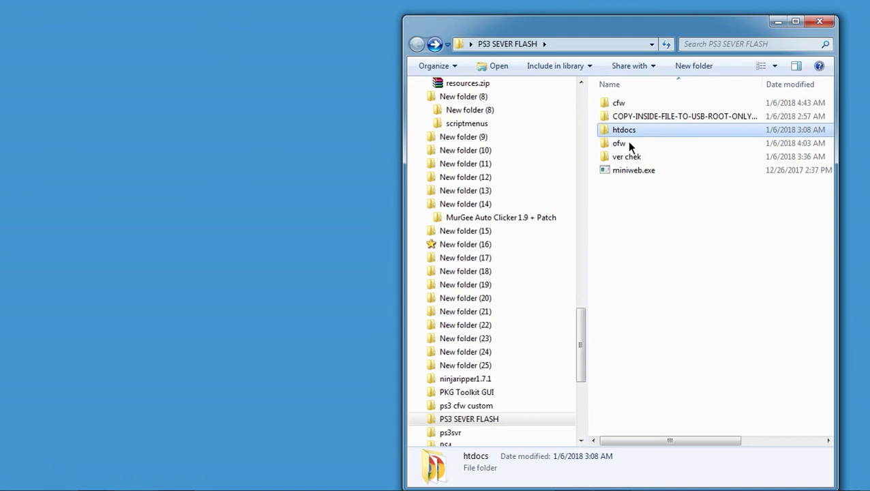
{"action": "mouse_move", "coordinate": [628, 145]}
{"action": "double_click", "coordinate": [634, 176]}
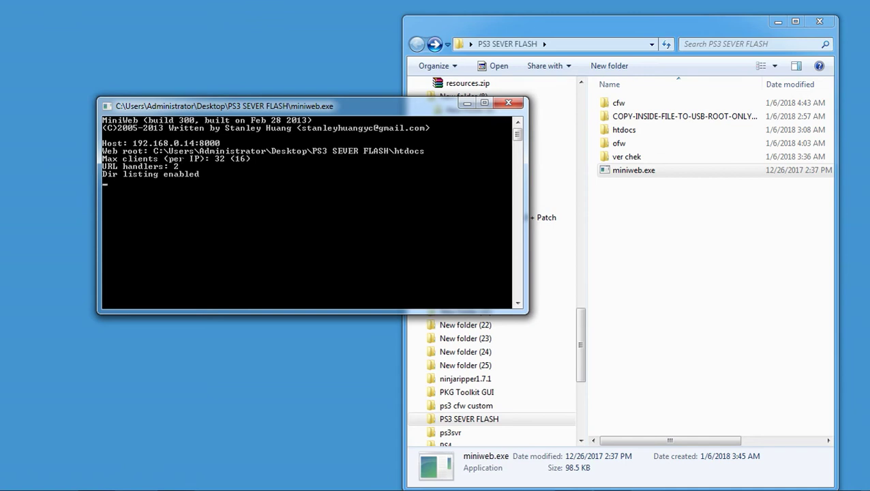
{"action": "mouse_move", "coordinate": [436, 489]}
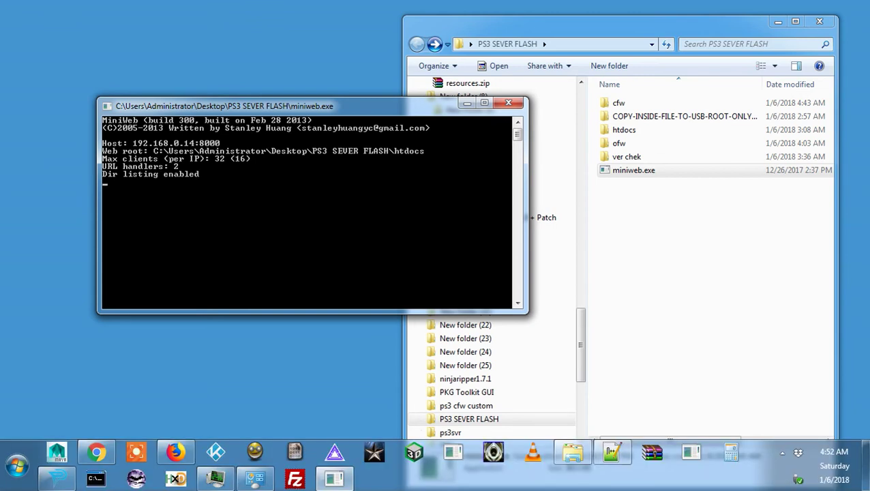
{"action": "left_click", "coordinate": [176, 453]}
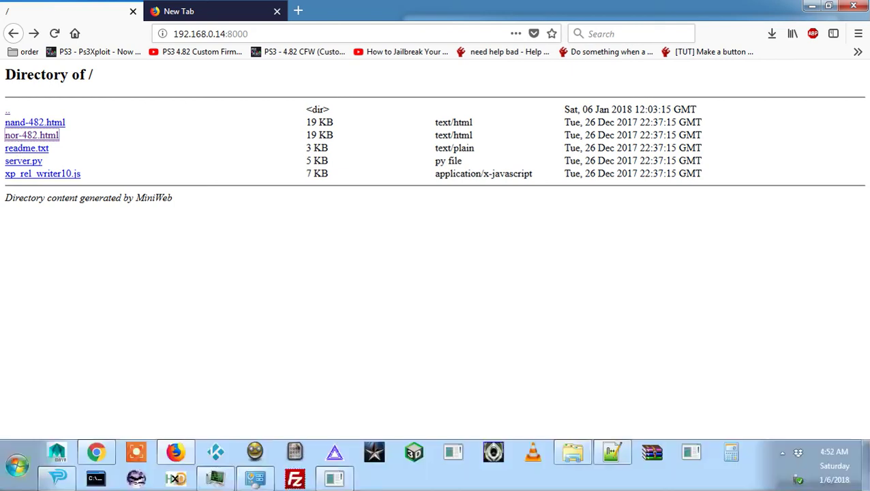
Recheck the flash type in PS3 Console Compatibility, minimize it, and open nor-482.html from the Firefox directory listing.
{"action": "left_click", "coordinate": [58, 478]}
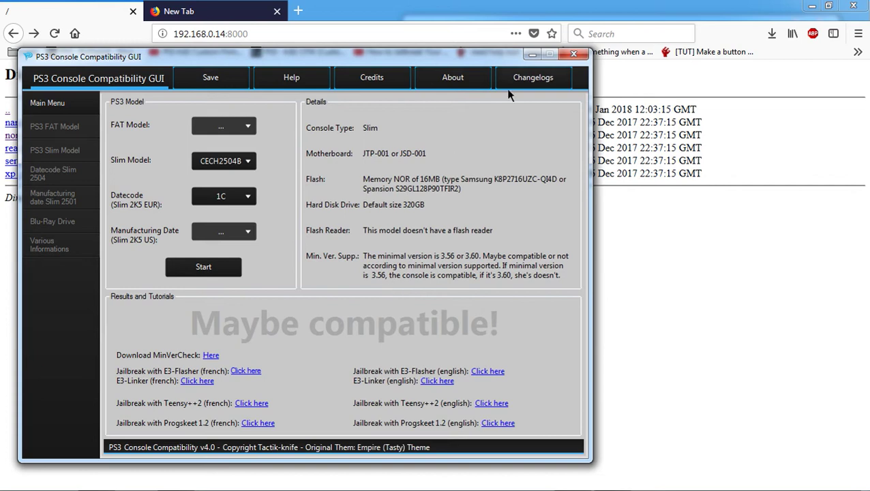
{"action": "left_click", "coordinate": [532, 55]}
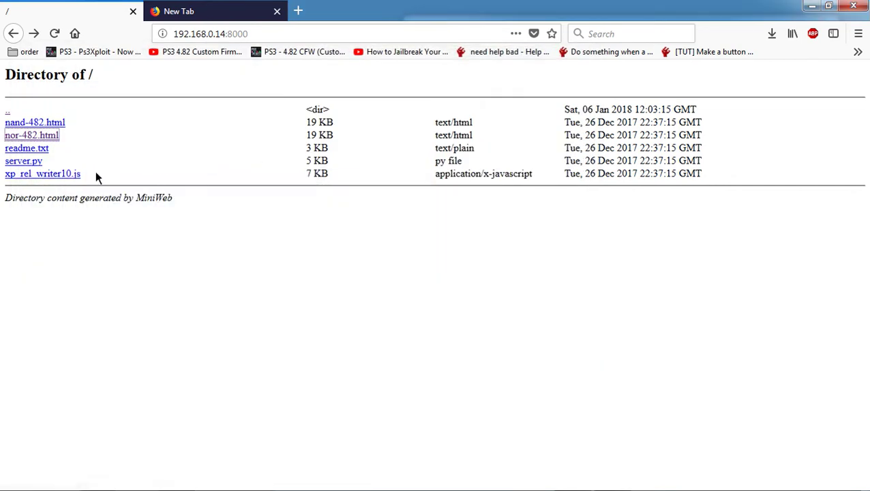
{"action": "left_click", "coordinate": [36, 140]}
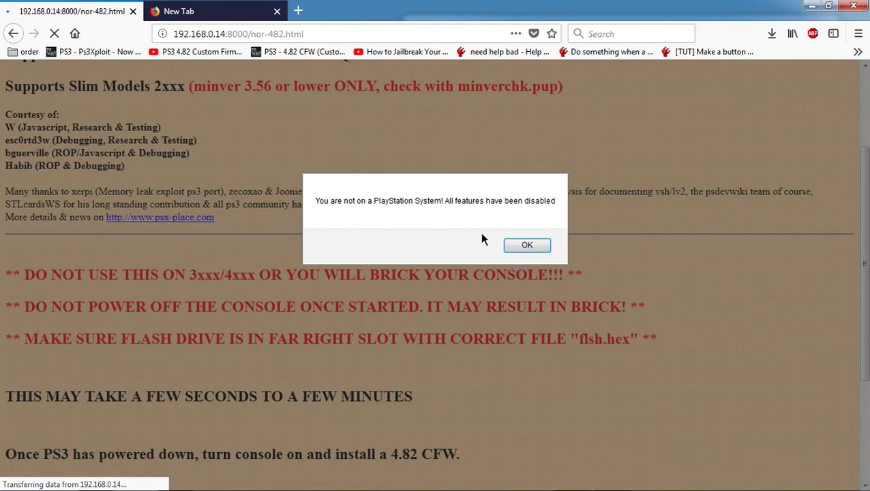
Dismiss the PlayStation system alert and review the NOR flash writer page down to the Write to NOR Flash Memory control.
{"action": "left_click", "coordinate": [526, 245]}
{"action": "scroll", "coordinate": [207, 292], "scroll_direction": "down", "scroll_amount": 4}
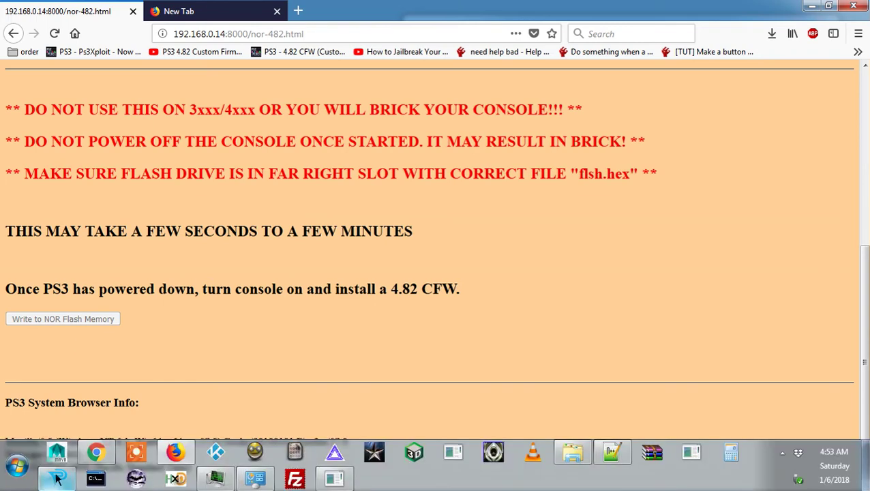
Recheck the Slim model details in PS3 Console Compatibility, and minimize both that window and Firefox.
{"action": "left_click", "coordinate": [68, 480]}
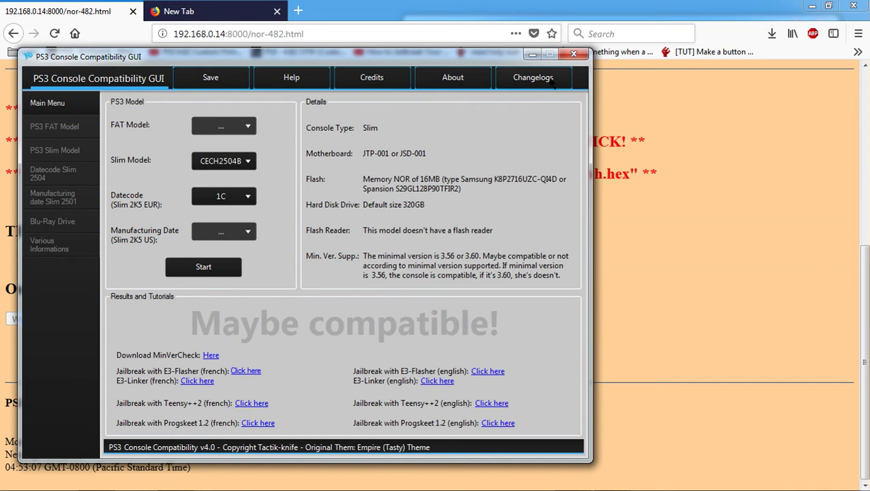
{"action": "left_click", "coordinate": [533, 54]}
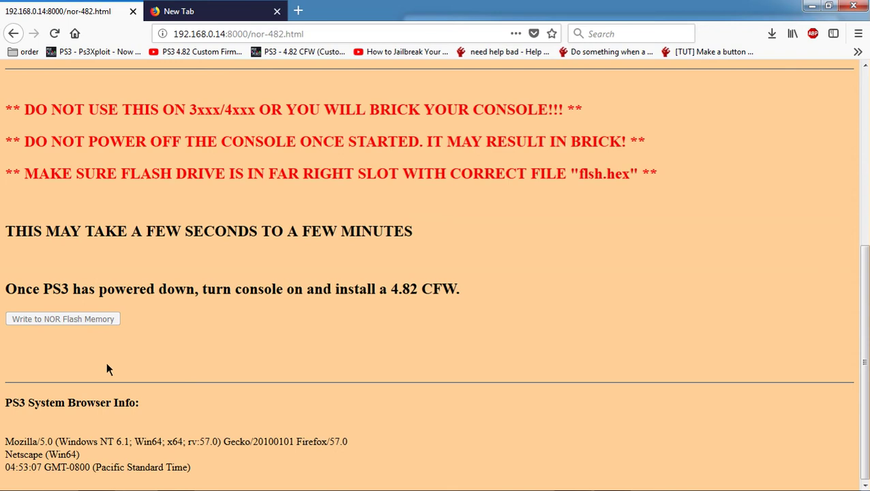
{"action": "left_click", "coordinate": [812, 11]}
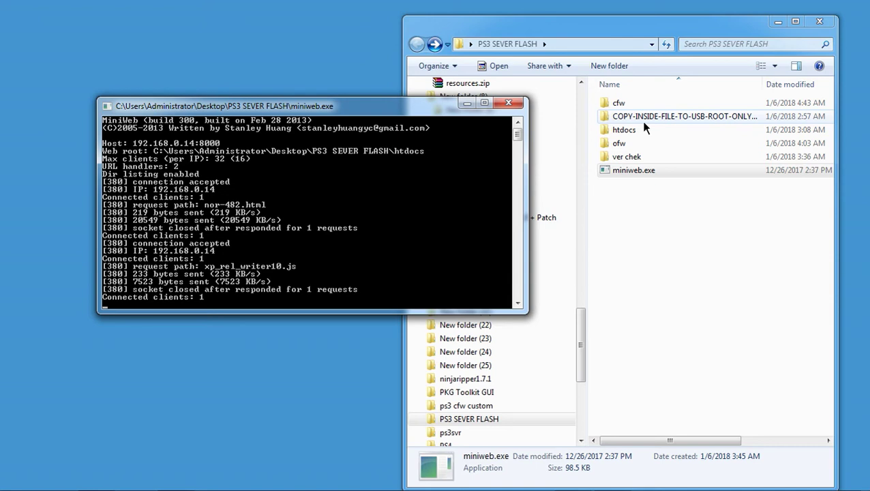
Switch to category_network.xml in Notepad++ and open its homebrewstore.altervista.org/index_Eng.html link in Chrome.
{"action": "mouse_move", "coordinate": [651, 482]}
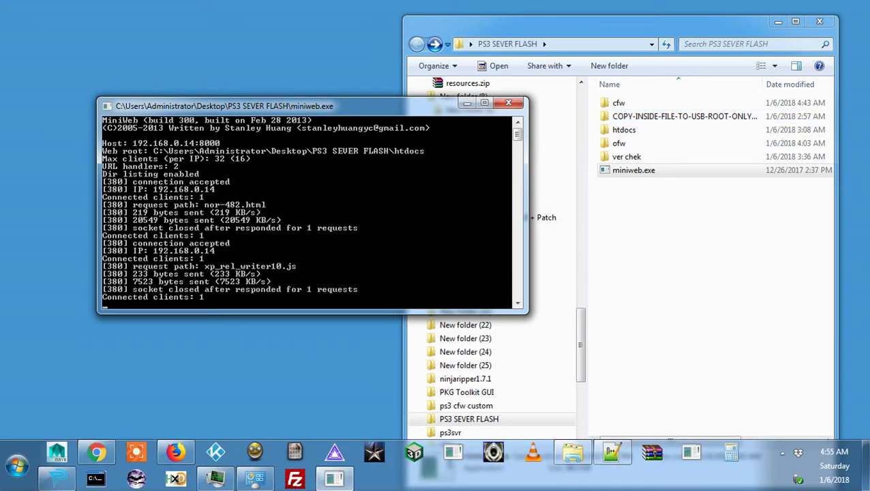
{"action": "mouse_move", "coordinate": [619, 462]}
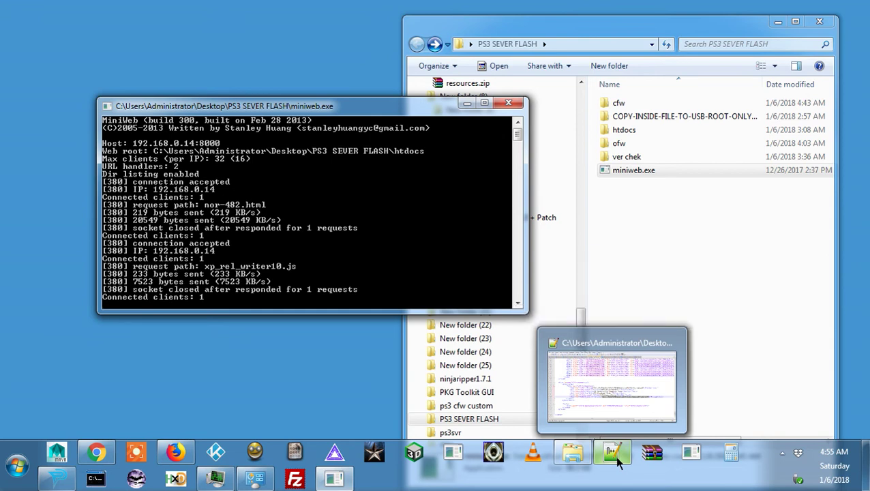
{"action": "left_click", "coordinate": [619, 463]}
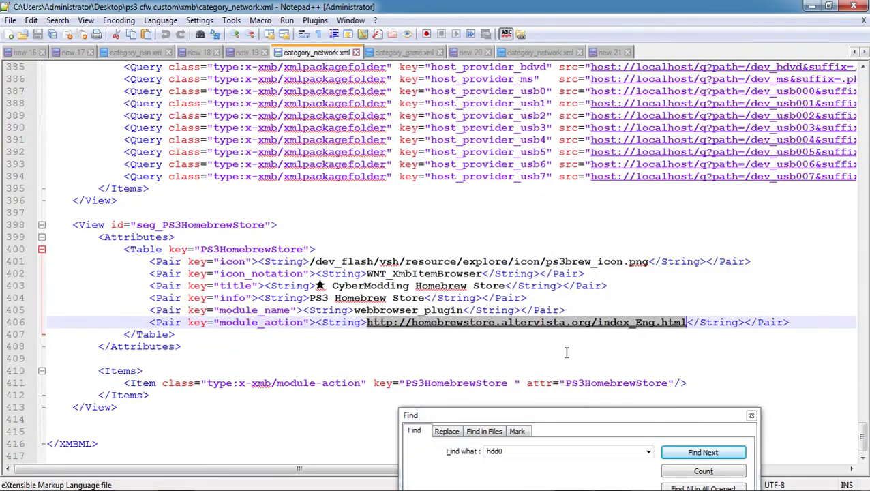
{"action": "double_click", "coordinate": [542, 332]}
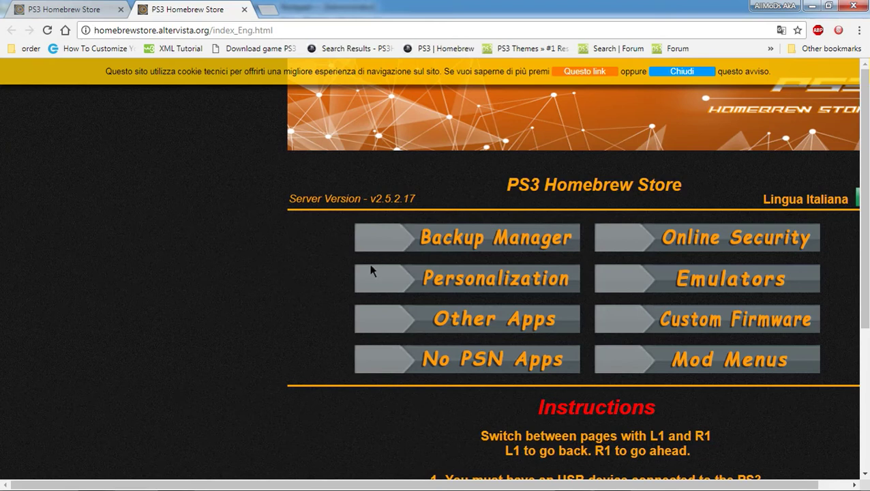
Examine the apps offered in the store's Backup Manager category and return to the store's main page.
{"action": "left_click", "coordinate": [461, 250]}
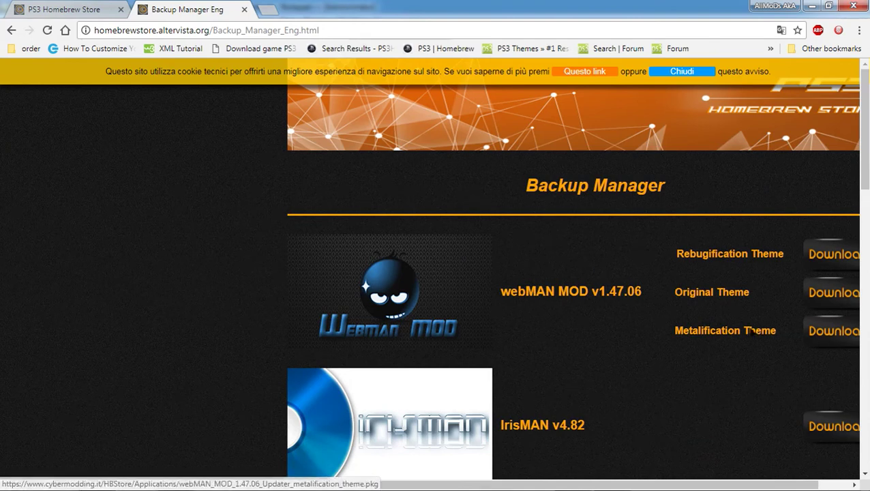
{"action": "scroll", "coordinate": [731, 326], "scroll_direction": "down", "scroll_amount": 10}
{"action": "scroll", "coordinate": [728, 326], "scroll_direction": "down", "scroll_amount": 4}
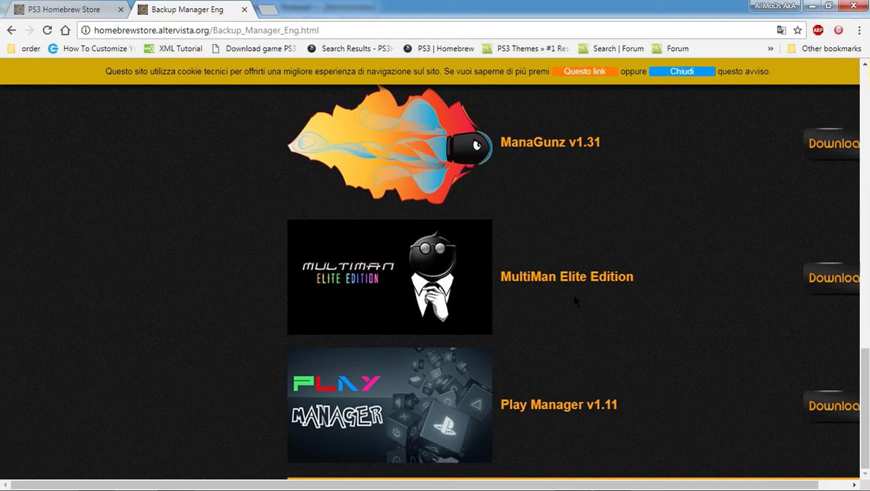
{"action": "scroll", "coordinate": [574, 299], "scroll_direction": "up", "scroll_amount": 5}
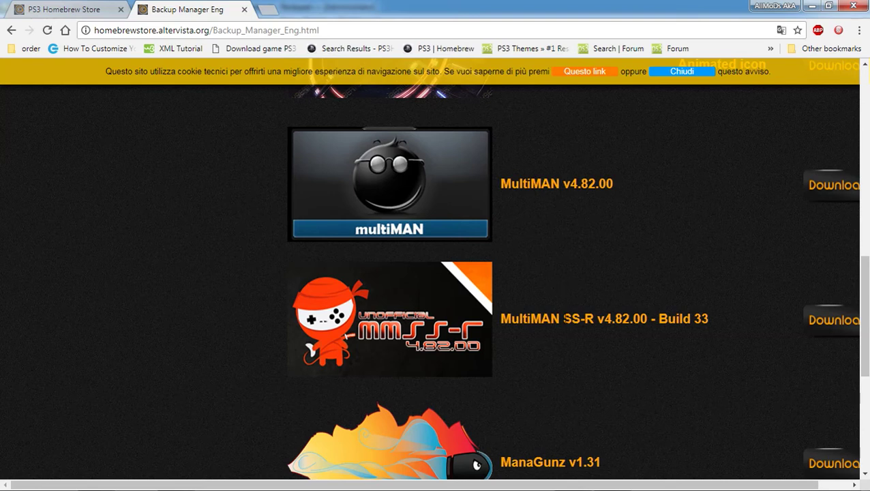
{"action": "scroll", "coordinate": [564, 320], "scroll_direction": "down", "scroll_amount": 5}
{"action": "scroll", "coordinate": [566, 324], "scroll_direction": "up", "scroll_amount": 5}
{"action": "scroll", "coordinate": [463, 191], "scroll_direction": "up", "scroll_amount": 1}
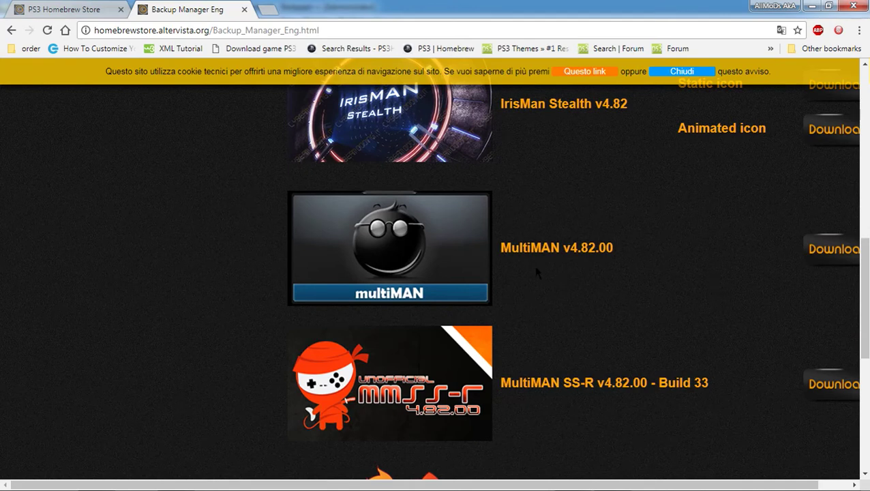
{"action": "scroll", "coordinate": [535, 272], "scroll_direction": "up", "scroll_amount": 8}
{"action": "scroll", "coordinate": [513, 268], "scroll_direction": "down", "scroll_amount": 10}
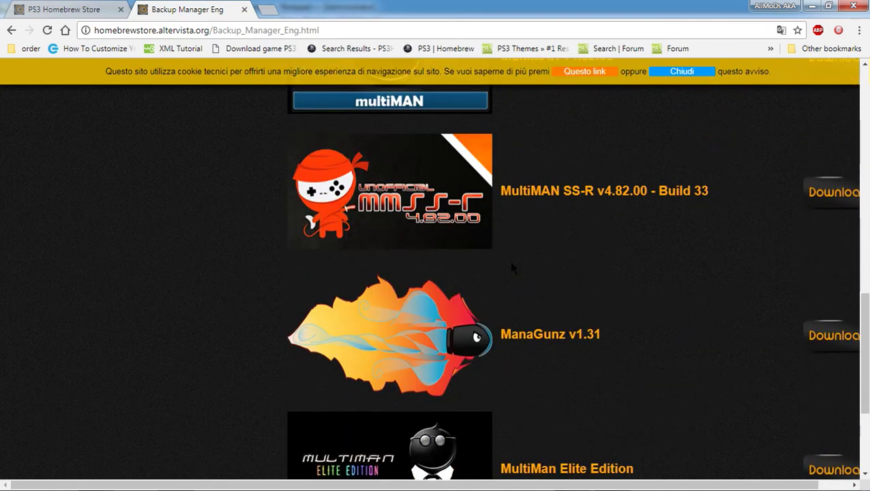
{"action": "scroll", "coordinate": [512, 268], "scroll_direction": "up", "scroll_amount": 4}
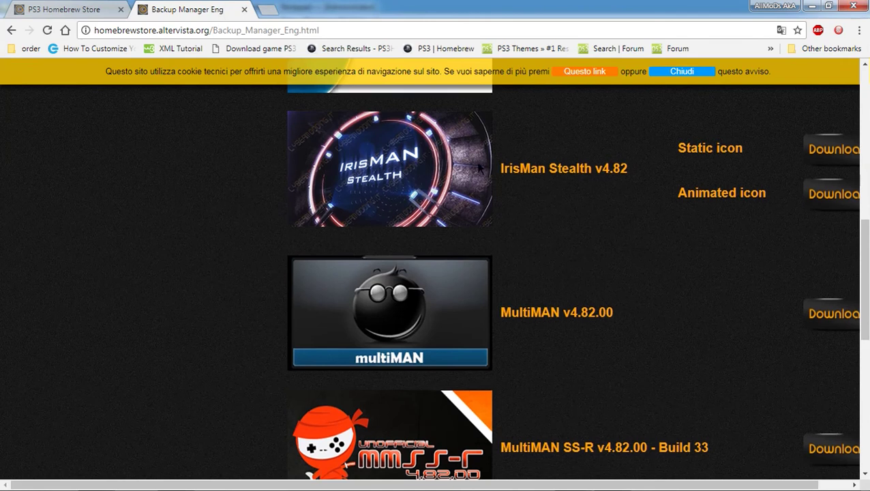
{"action": "scroll", "coordinate": [448, 148], "scroll_direction": "up", "scroll_amount": 6}
{"action": "left_click", "coordinate": [11, 32]}
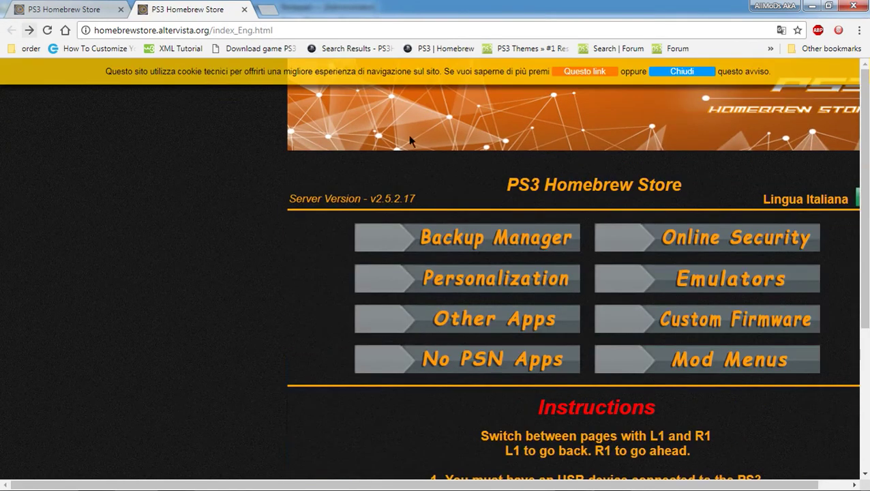
Examine the tools in the Online Security category and return to the store's main page.
{"action": "left_click", "coordinate": [741, 247]}
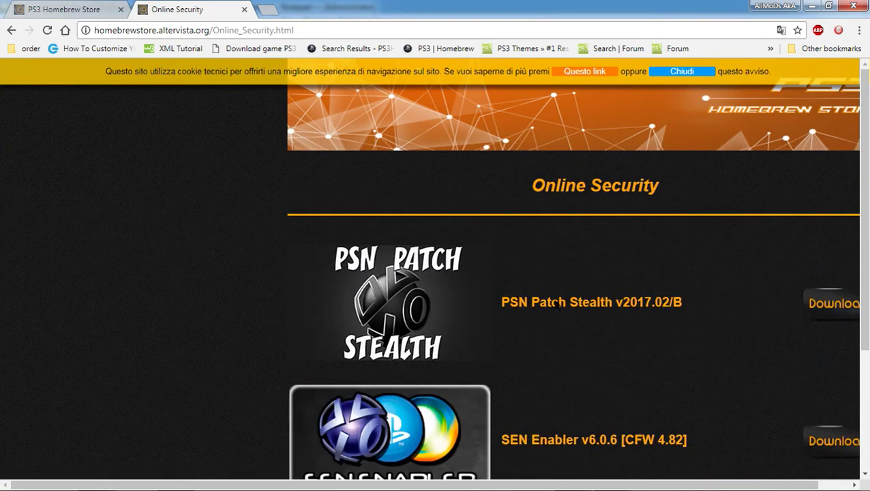
{"action": "scroll", "coordinate": [437, 291], "scroll_direction": "down", "scroll_amount": 3}
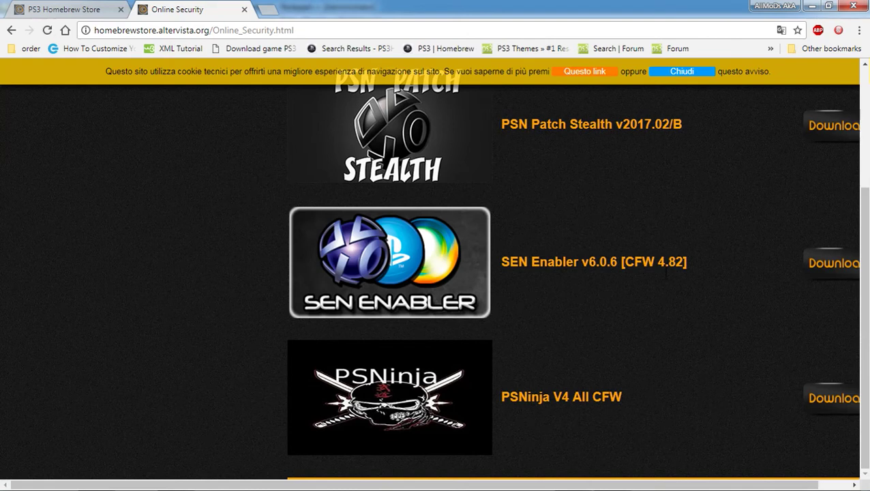
{"action": "left_click", "coordinate": [11, 30]}
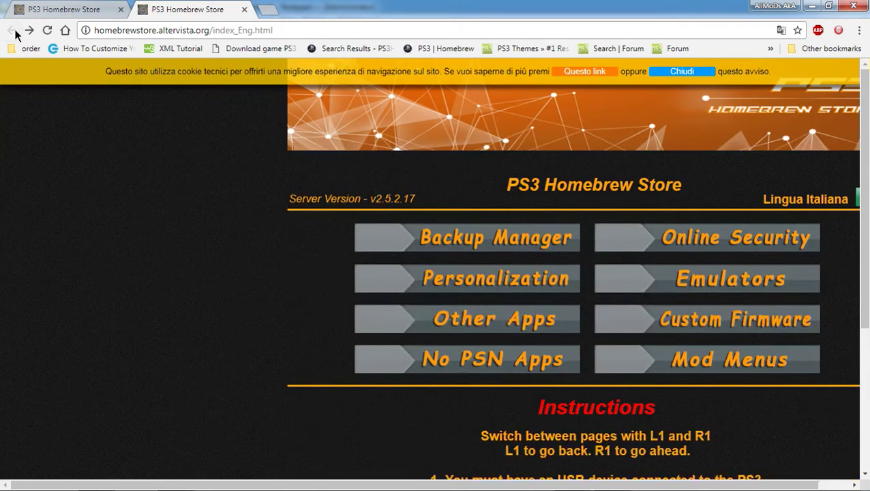
Look through the streaming apps in the No PSN Apps category and return to the store's main page.
{"action": "left_click", "coordinate": [538, 363]}
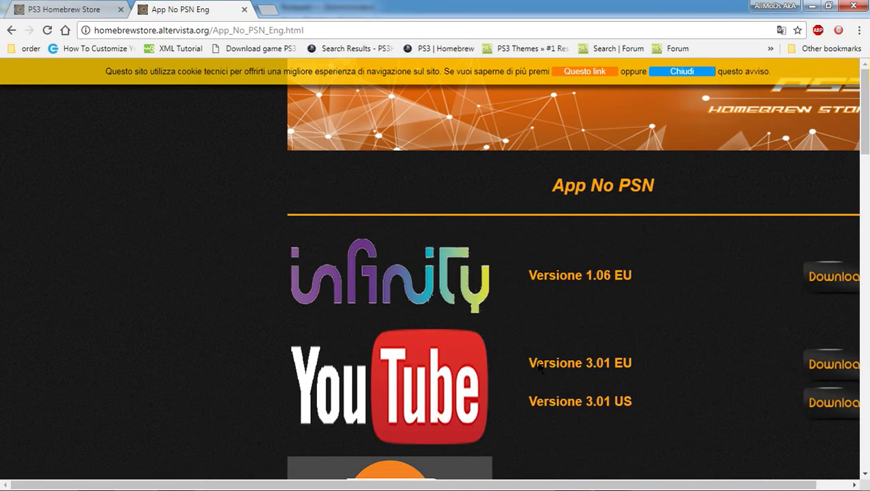
{"action": "scroll", "coordinate": [539, 367], "scroll_direction": "down", "scroll_amount": 8}
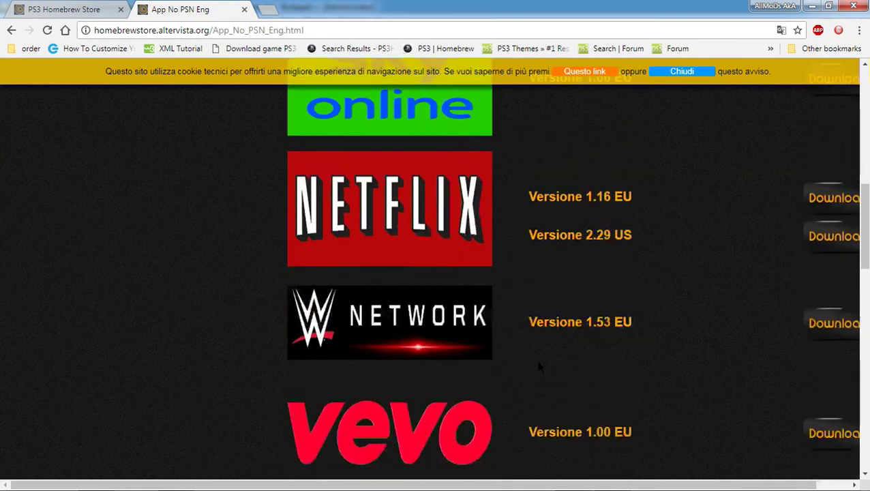
{"action": "scroll", "coordinate": [539, 367], "scroll_direction": "down", "scroll_amount": 10}
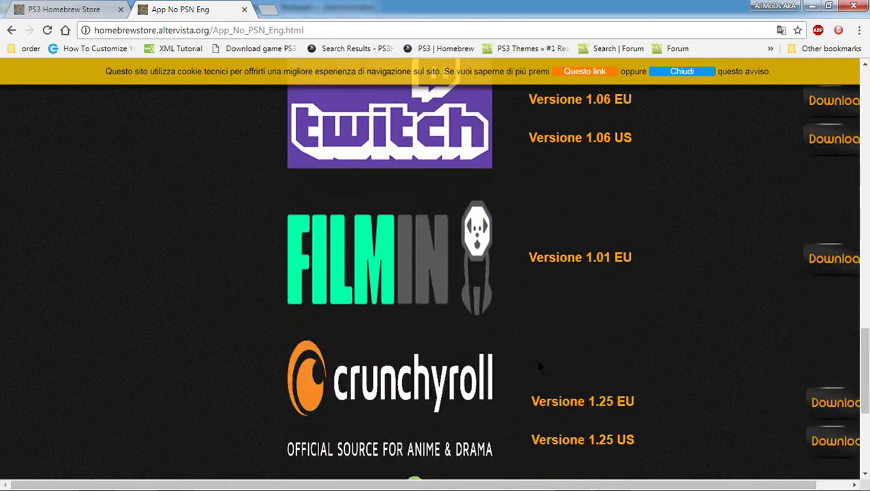
{"action": "scroll", "coordinate": [539, 367], "scroll_direction": "down", "scroll_amount": 4}
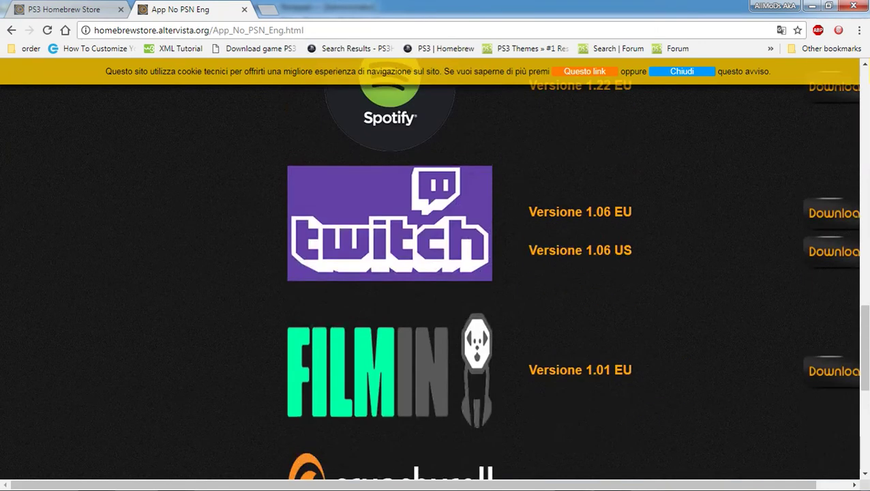
{"action": "left_click", "coordinate": [11, 30]}
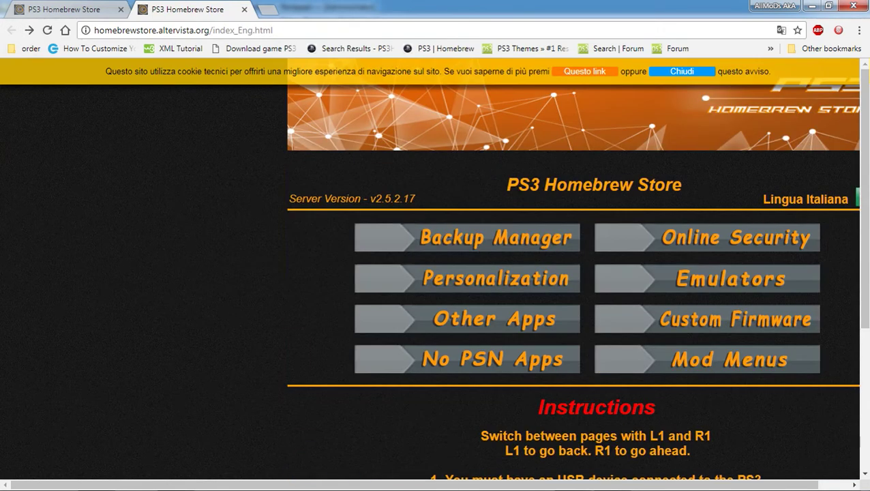
Open Other Games under Mod Menus, examine its instructions and list of mods, and return to the Game Mods page.
{"action": "left_click", "coordinate": [709, 364]}
{"action": "scroll", "coordinate": [511, 310], "scroll_direction": "down", "scroll_amount": 3}
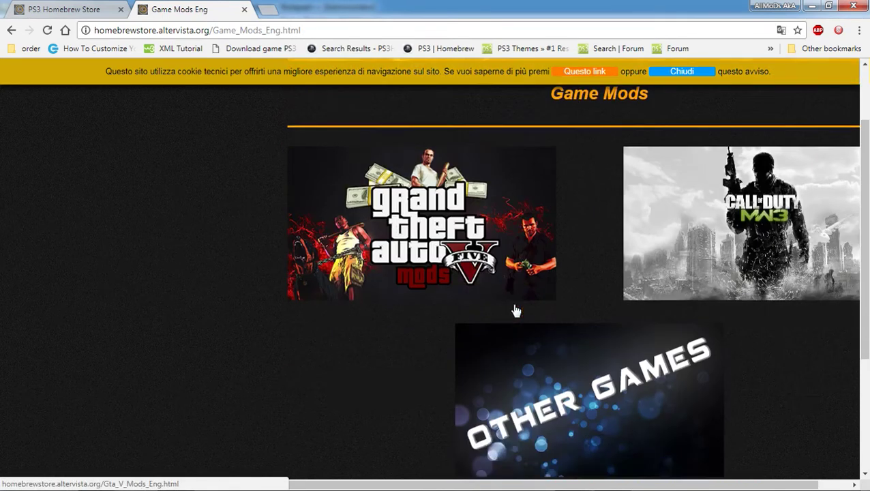
{"action": "left_click", "coordinate": [545, 297]}
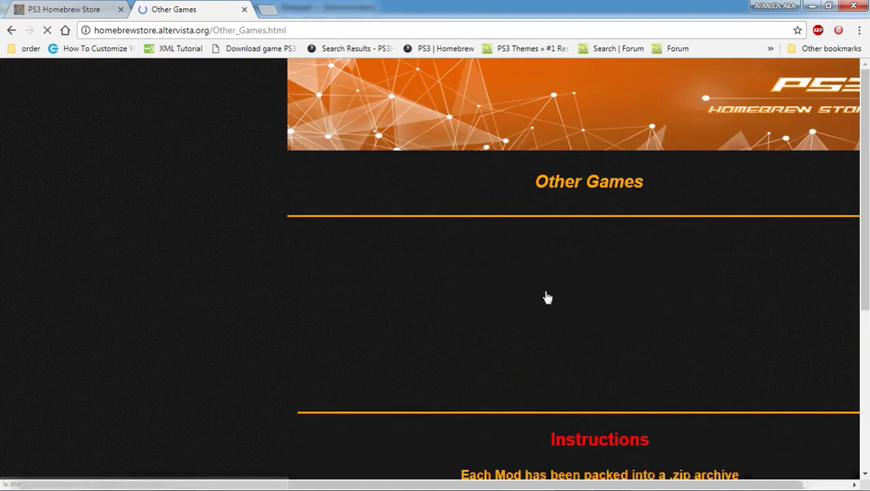
{"action": "scroll", "coordinate": [546, 300], "scroll_direction": "down", "scroll_amount": 7}
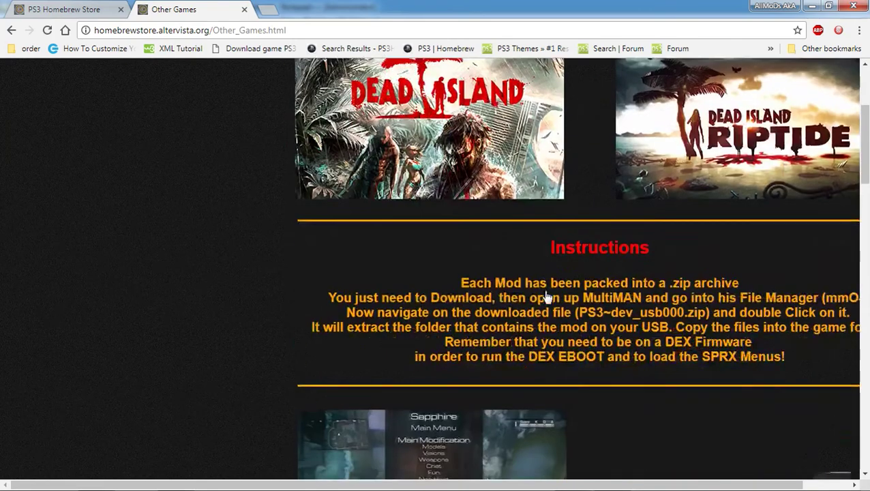
{"action": "scroll", "coordinate": [550, 304], "scroll_direction": "down", "scroll_amount": 1}
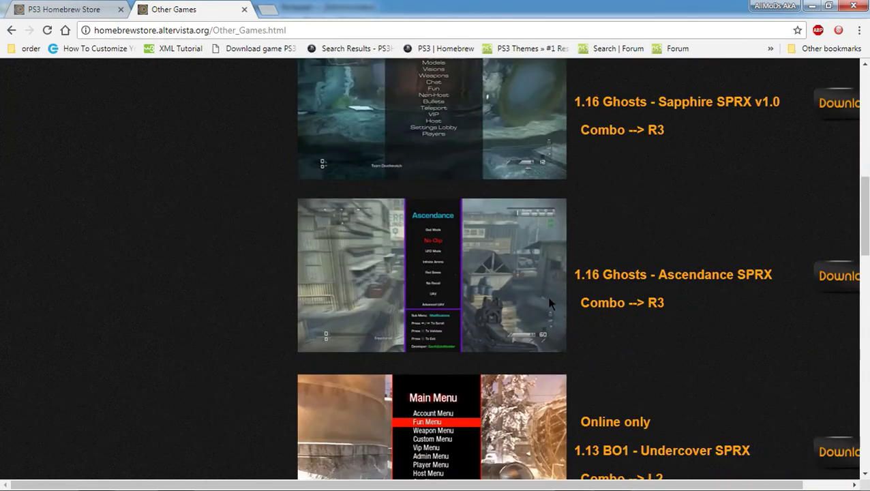
{"action": "scroll", "coordinate": [549, 304], "scroll_direction": "down", "scroll_amount": 4}
{"action": "scroll", "coordinate": [550, 305], "scroll_direction": "down", "scroll_amount": 9}
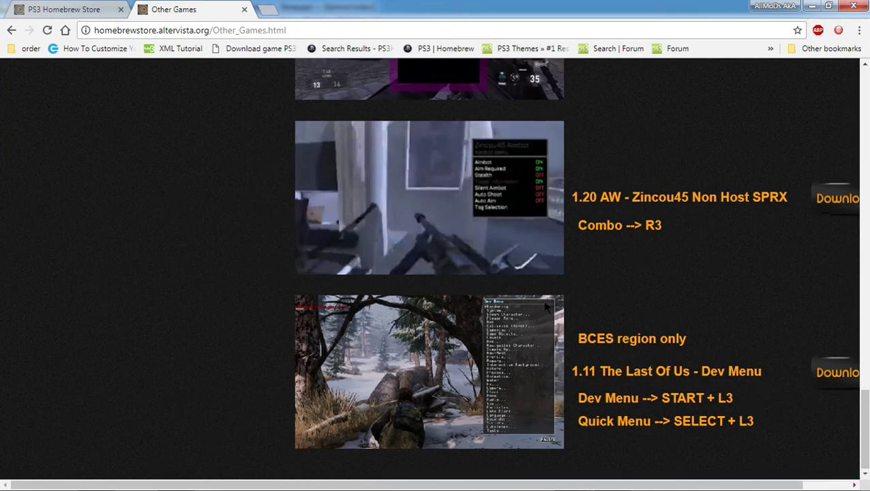
{"action": "scroll", "coordinate": [546, 305], "scroll_direction": "up", "scroll_amount": 18}
{"action": "scroll", "coordinate": [545, 305], "scroll_direction": "up", "scroll_amount": 2}
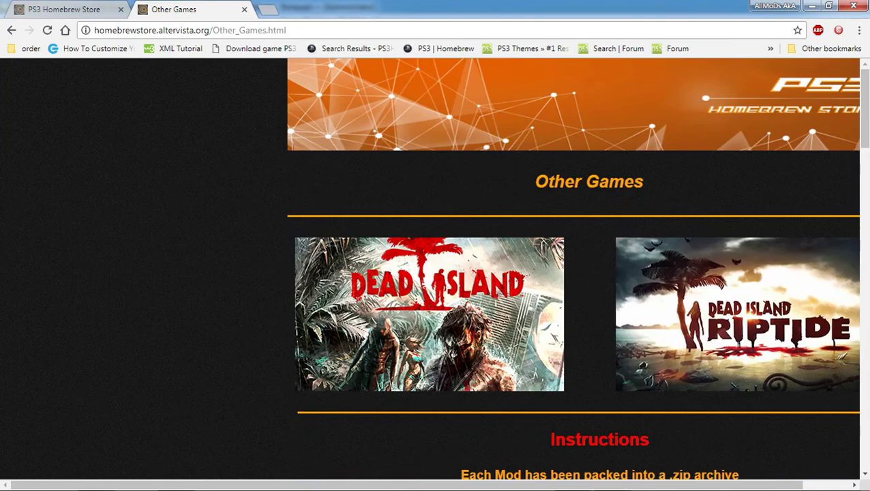
{"action": "left_click", "coordinate": [12, 30]}
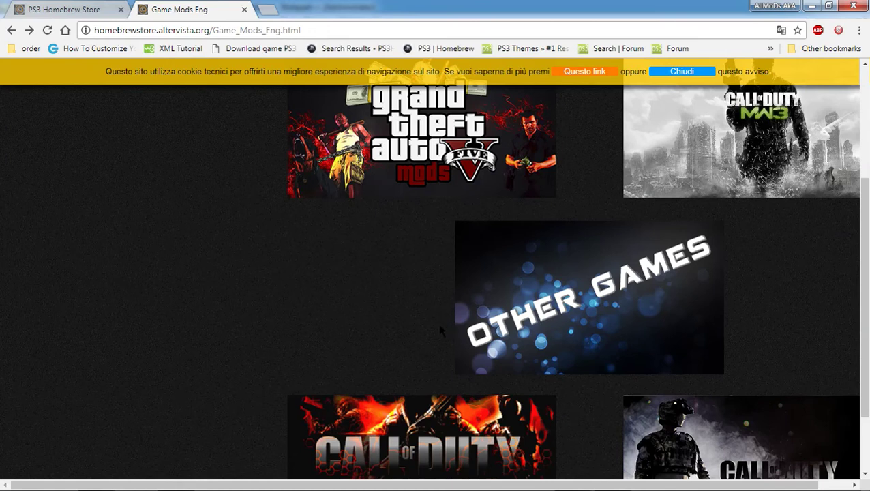
Review the game choices on the Game Mods page and return to the store's main page.
{"action": "scroll", "coordinate": [442, 327], "scroll_direction": "up", "scroll_amount": 3}
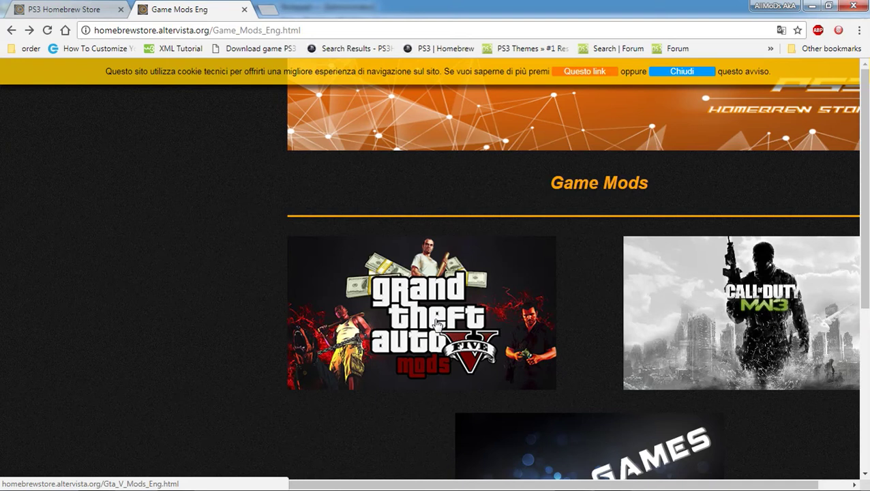
{"action": "scroll", "coordinate": [437, 326], "scroll_direction": "down", "scroll_amount": 2}
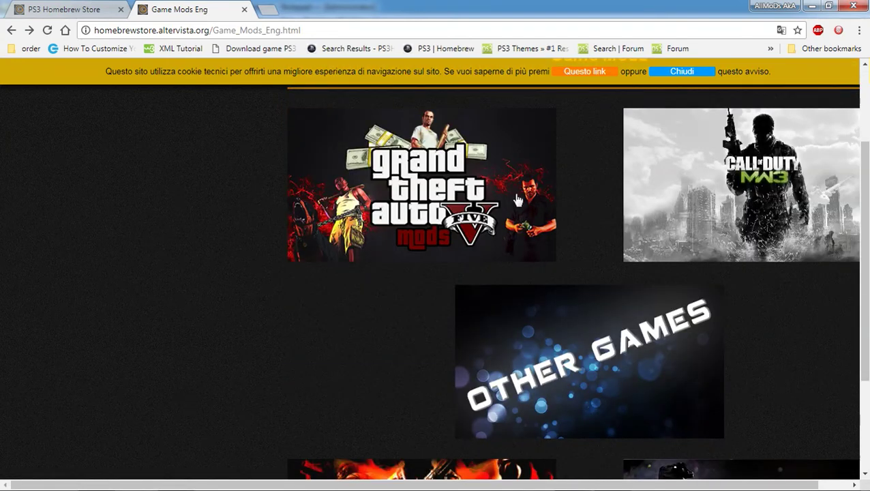
{"action": "scroll", "coordinate": [517, 200], "scroll_direction": "up", "scroll_amount": 2}
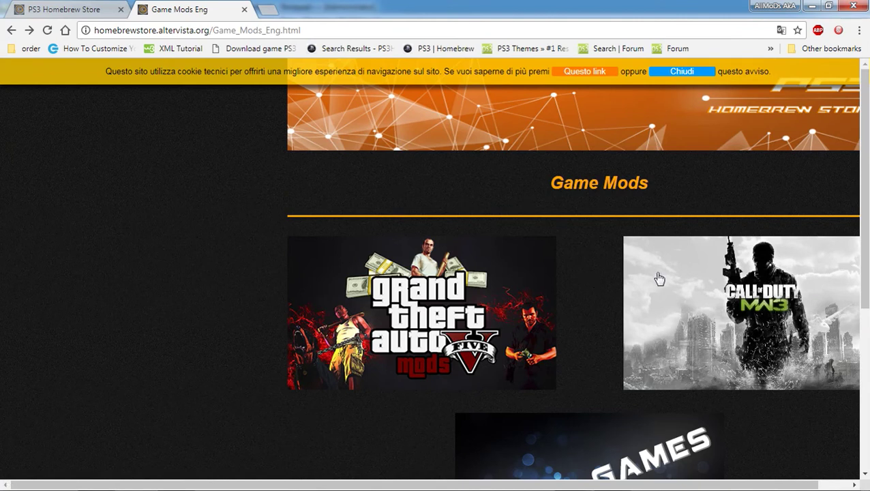
{"action": "left_click", "coordinate": [11, 36]}
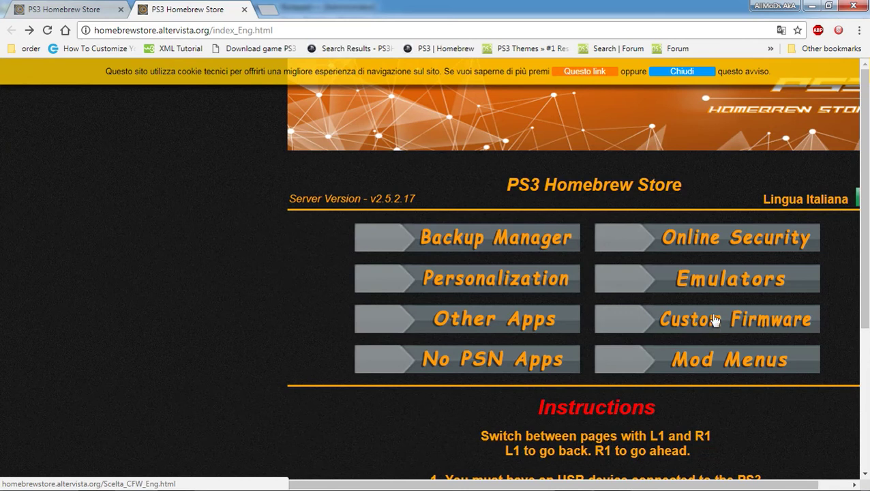
Look through the downloads in the Other Apps category and return to the store's main page.
{"action": "left_click", "coordinate": [467, 328]}
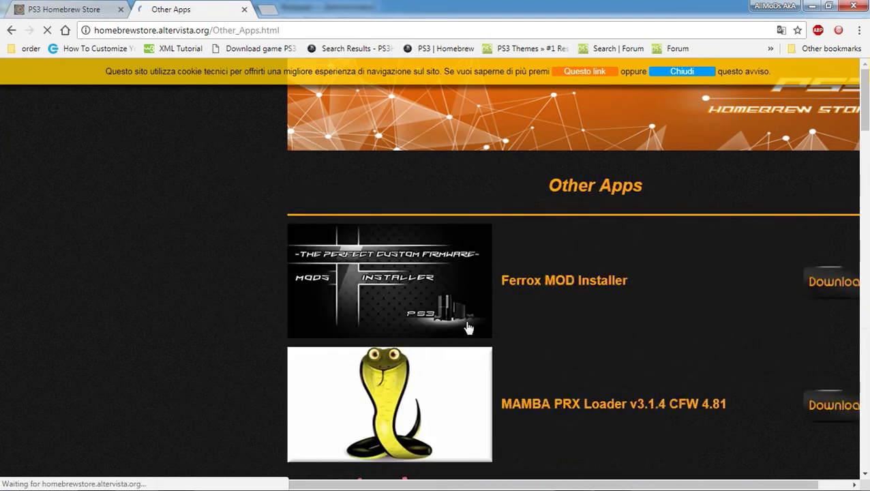
{"action": "scroll", "coordinate": [468, 328], "scroll_direction": "down", "scroll_amount": 5}
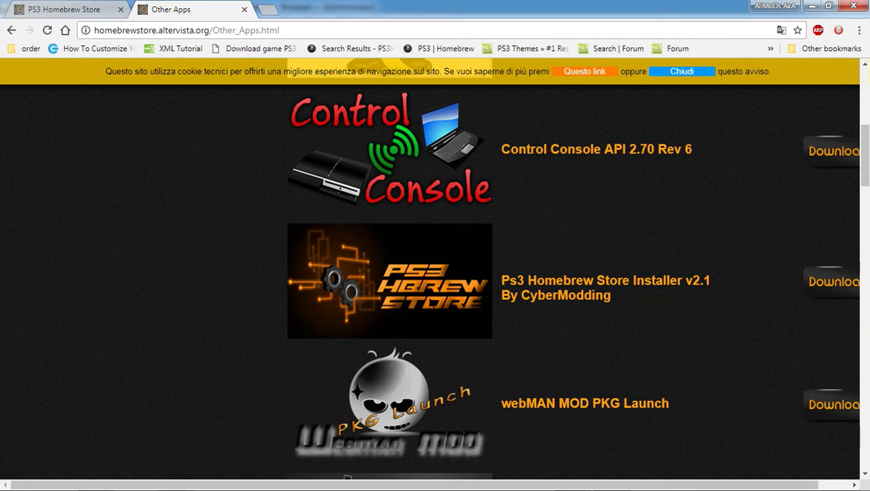
{"action": "left_click", "coordinate": [12, 30]}
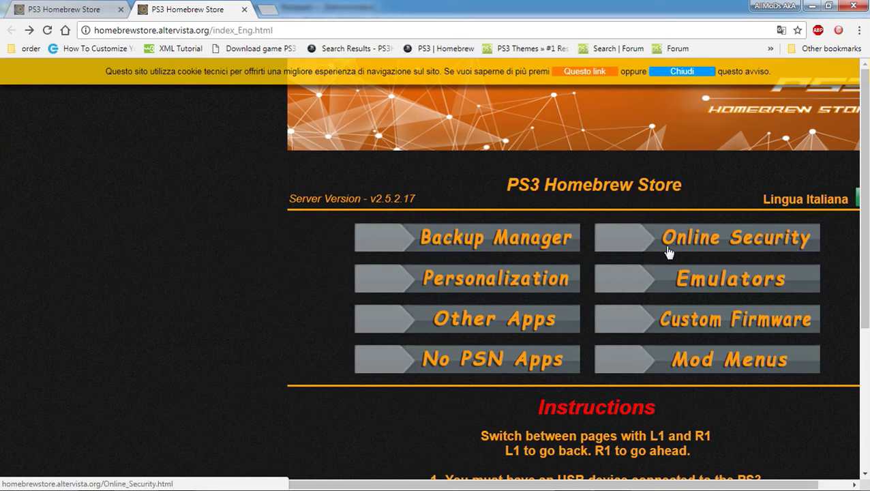
Review the main page's USB download instructions, then recheck the Control Console API and Homebrew Store Installer entries under Other Apps and return.
{"action": "scroll", "coordinate": [670, 254], "scroll_direction": "down", "scroll_amount": 3}
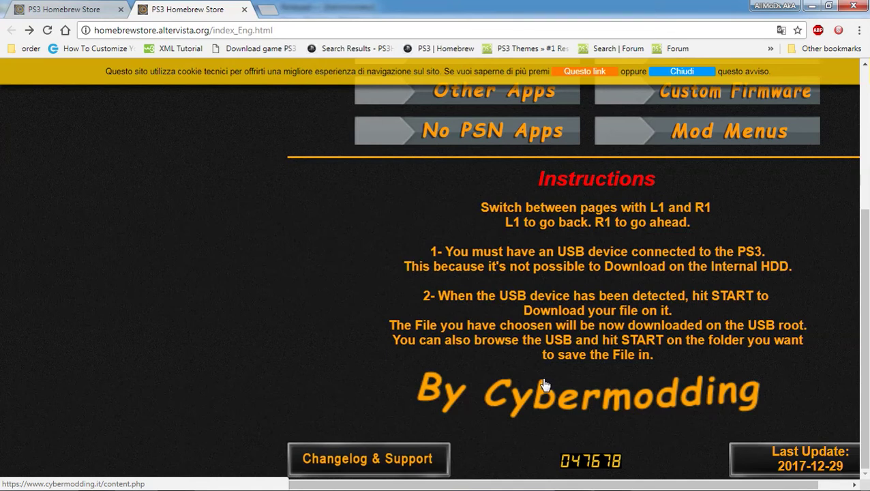
{"action": "scroll", "coordinate": [544, 386], "scroll_direction": "up", "scroll_amount": 2}
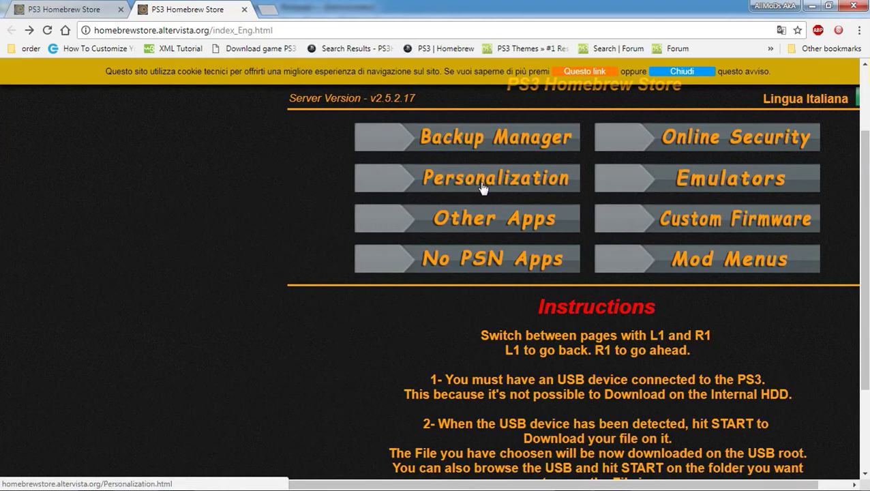
{"action": "left_click", "coordinate": [480, 222]}
{"action": "scroll", "coordinate": [477, 246], "scroll_direction": "down", "scroll_amount": 5}
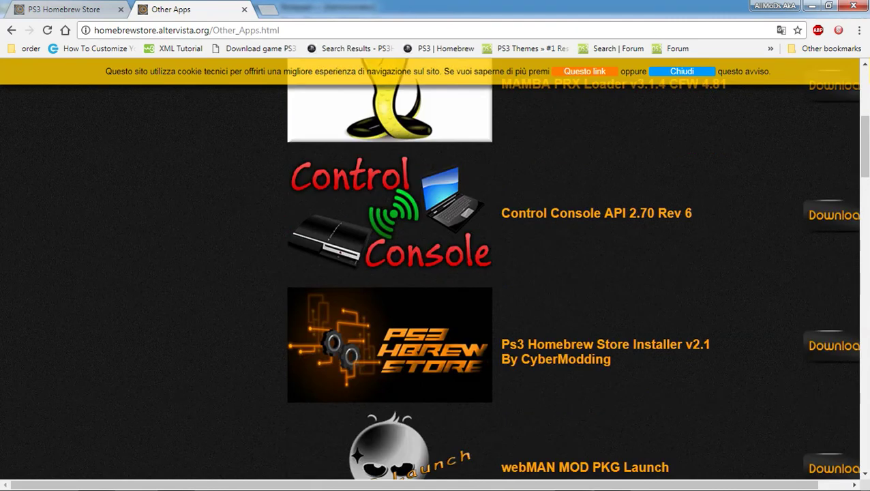
{"action": "left_click", "coordinate": [12, 31]}
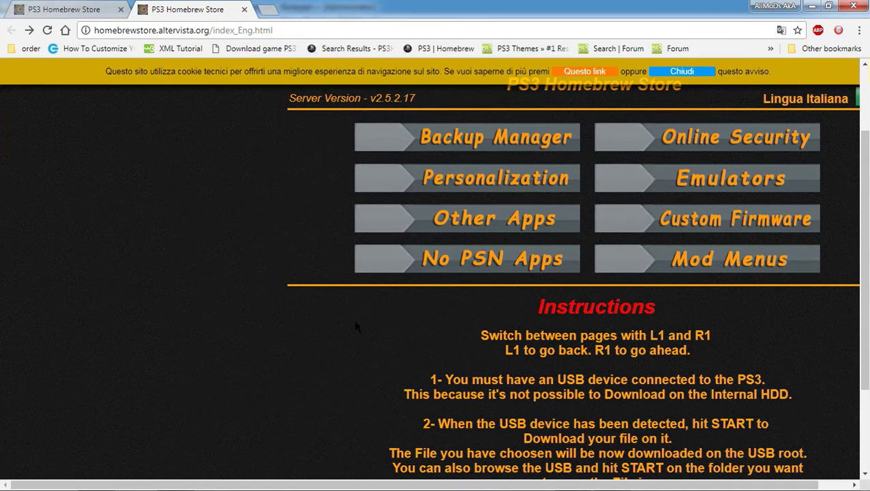
Open the Rebug page under Custom Firmware, examine its instructions and firmware versions, and return to the store's main page.
{"action": "scroll", "coordinate": [278, 301], "scroll_direction": "up", "scroll_amount": 2}
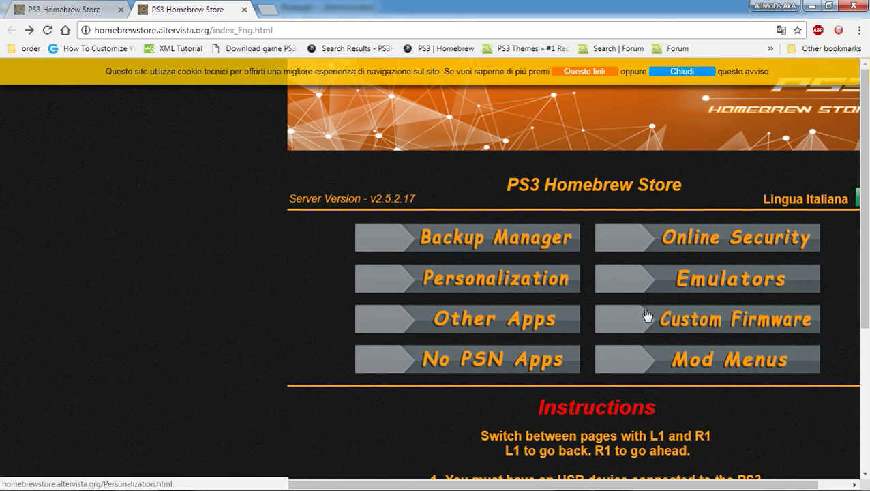
{"action": "left_click", "coordinate": [694, 332]}
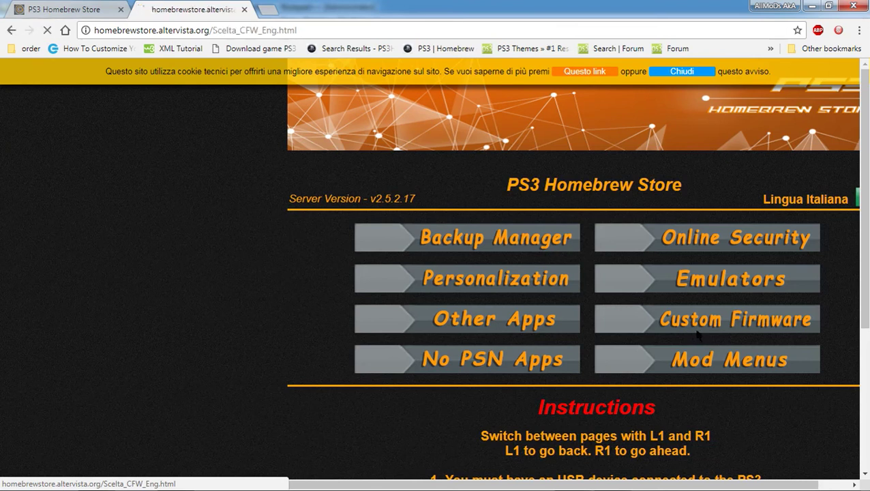
{"action": "left_click", "coordinate": [812, 274]}
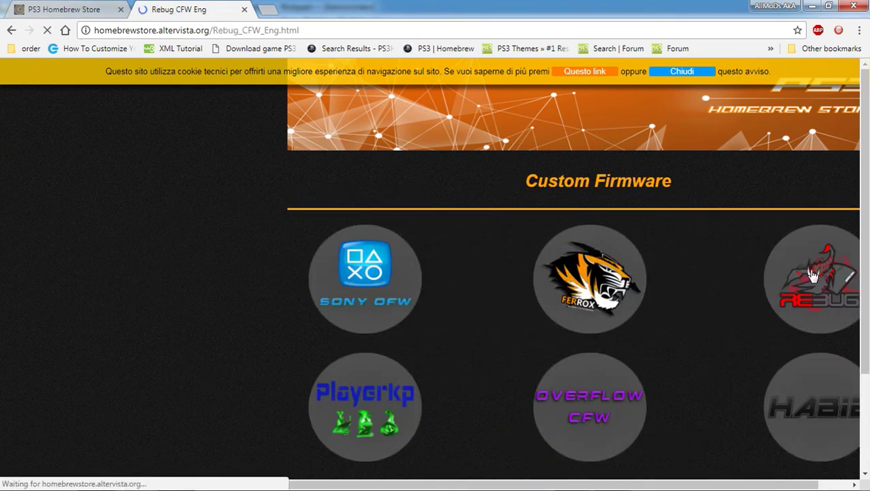
{"action": "scroll", "coordinate": [659, 351], "scroll_direction": "down", "scroll_amount": 2}
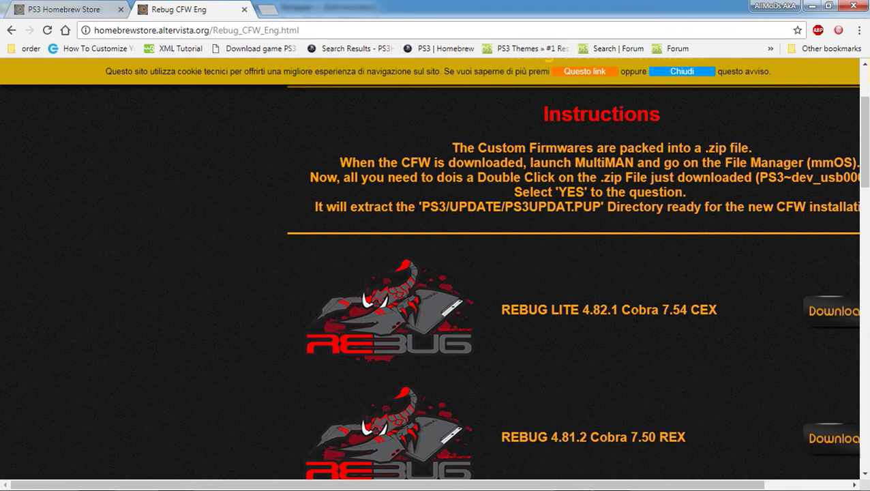
{"action": "scroll", "coordinate": [659, 396], "scroll_direction": "down", "scroll_amount": 2}
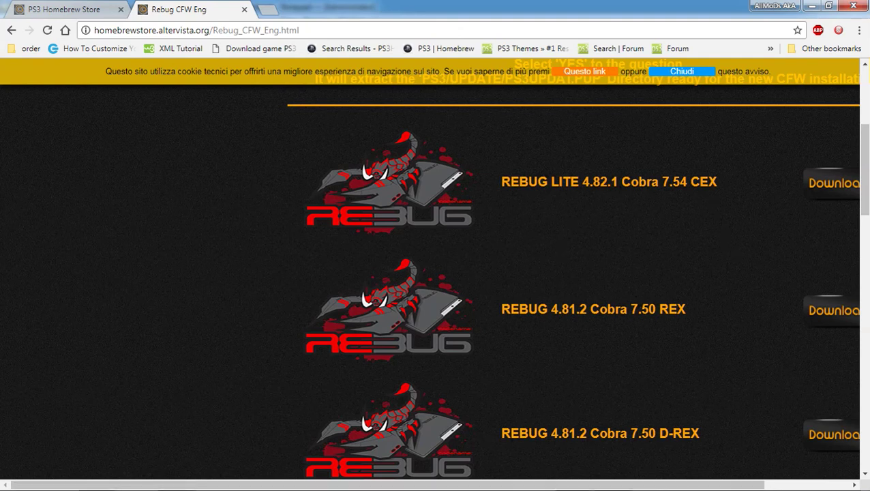
{"action": "scroll", "coordinate": [508, 266], "scroll_direction": "up", "scroll_amount": 3}
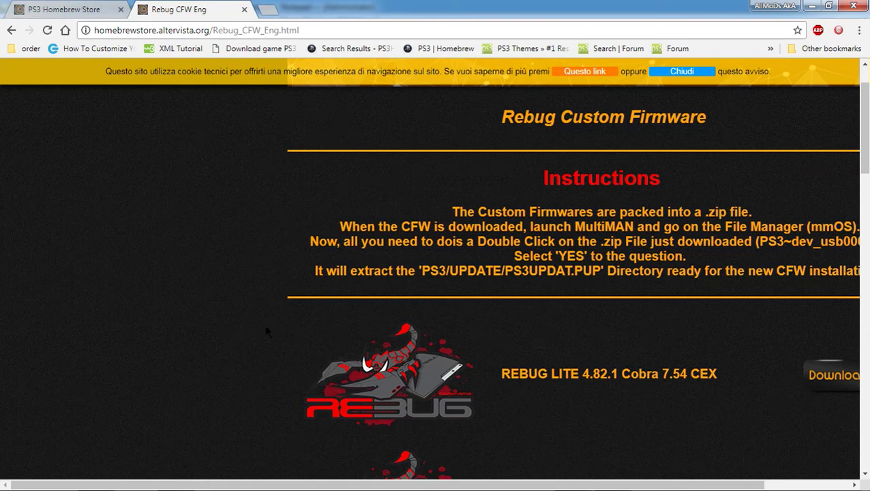
{"action": "left_click", "coordinate": [12, 32]}
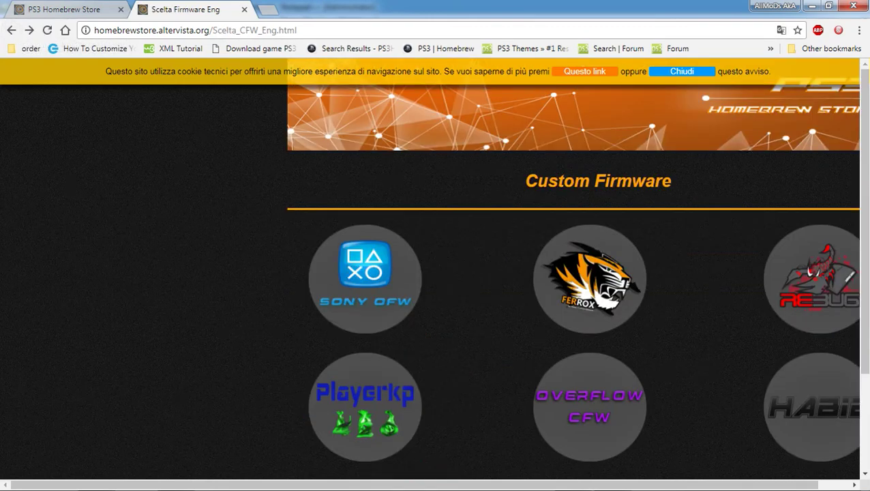
{"action": "left_click", "coordinate": [12, 30]}
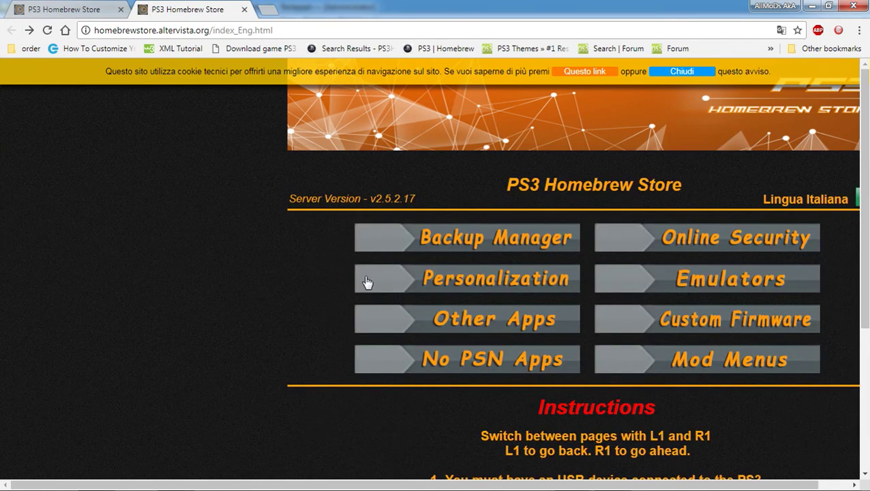